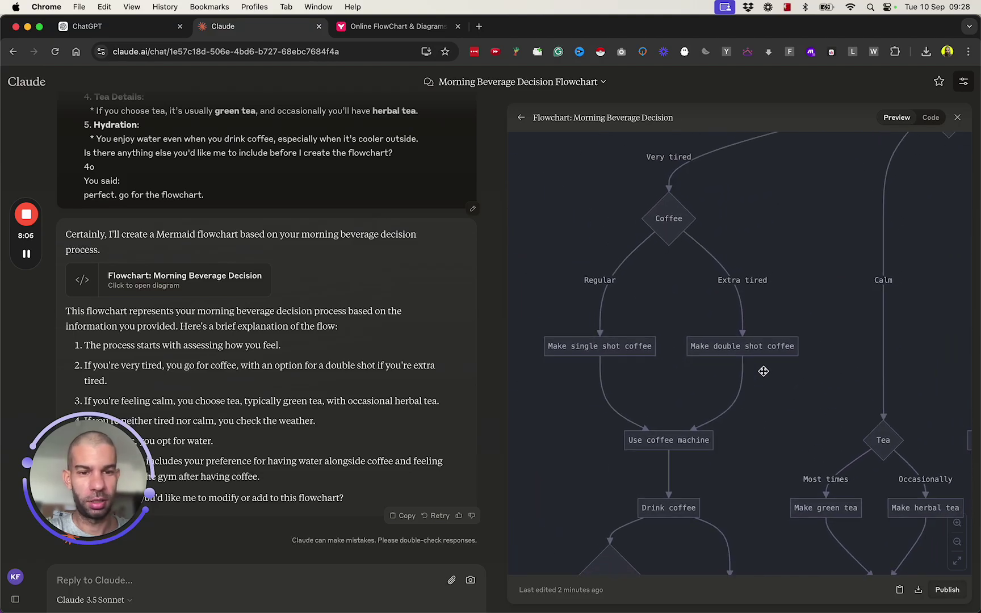
# Send the drafted ChatGPT request for a Mermaid chart of the morning hot-beverage choice
pyautogui.scroll(-2, 763, 371)
pyautogui.scroll(5, 716, 378)
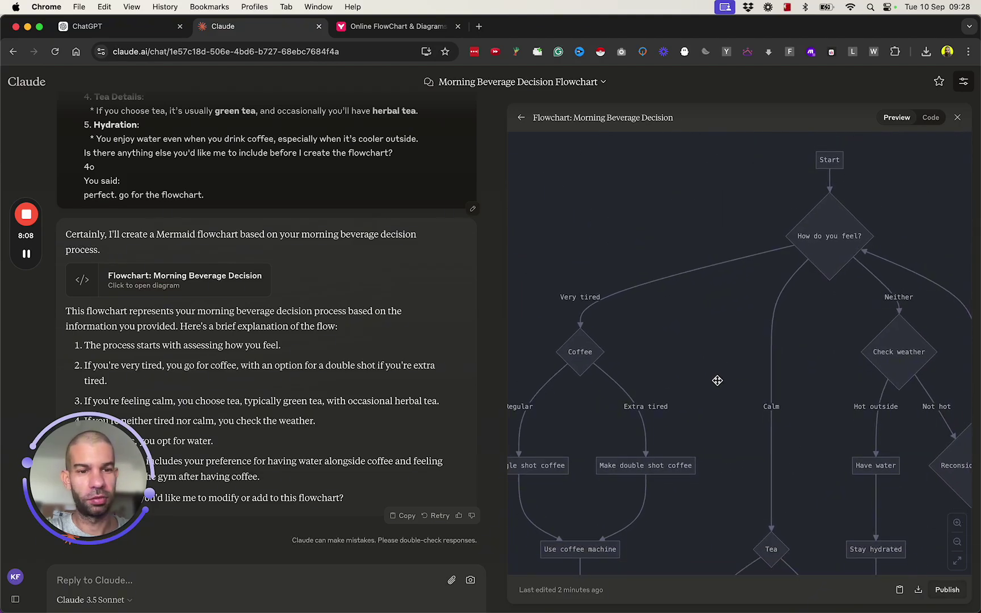
pyautogui.hscroll(4, 718, 380)
pyautogui.scroll(-3, 718, 380)
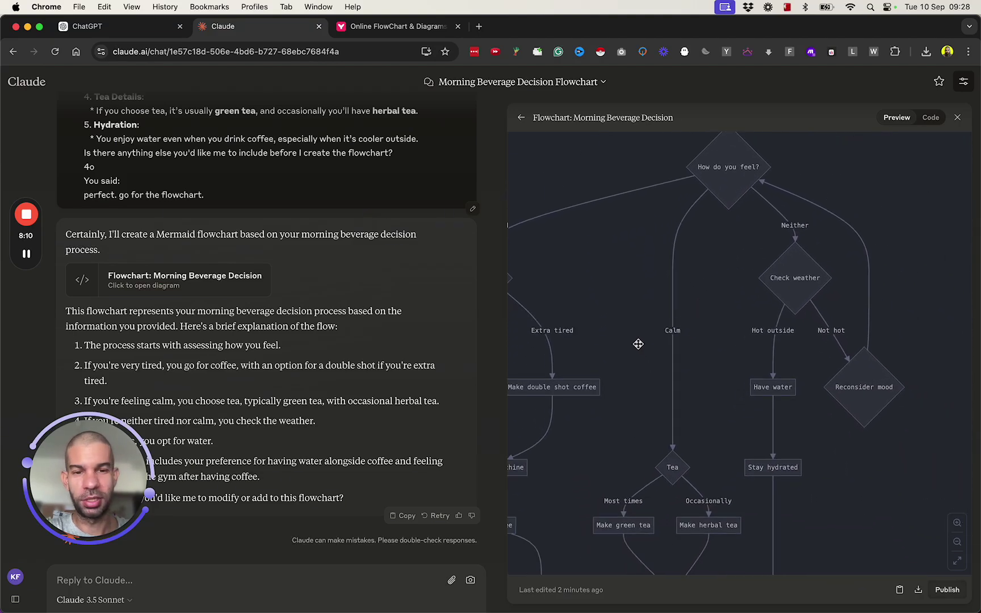
pyautogui.scroll(-3, 653, 358)
pyautogui.hscroll(-2, 653, 357)
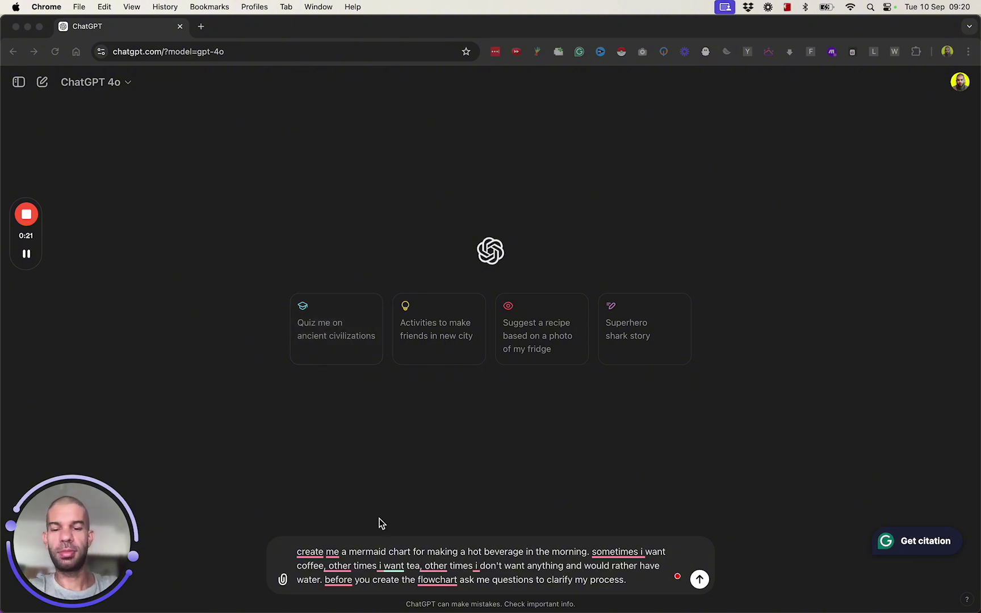
pyautogui.click(474, 554)
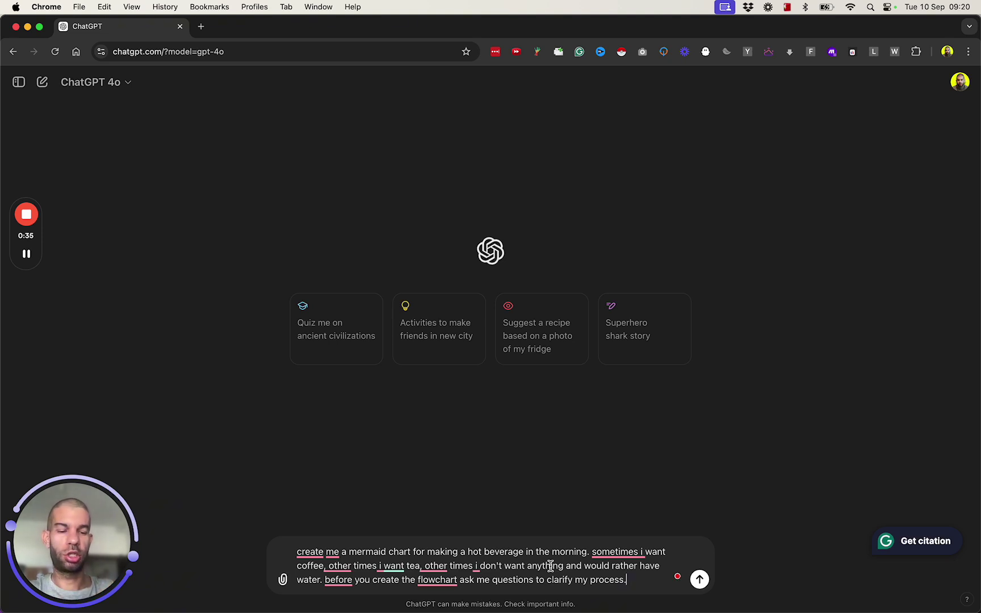
pyautogui.press('Return')
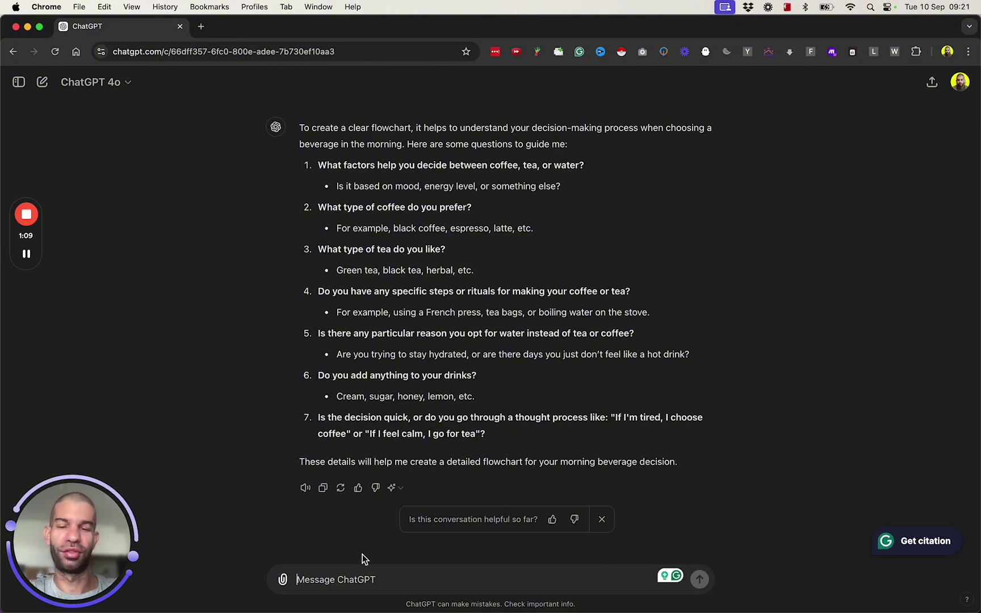
# Dictate and send answers covering mood, energy, hot weather and the bean-grinding machine
pyautogui.press('fn')
pyautogui.press('fn')
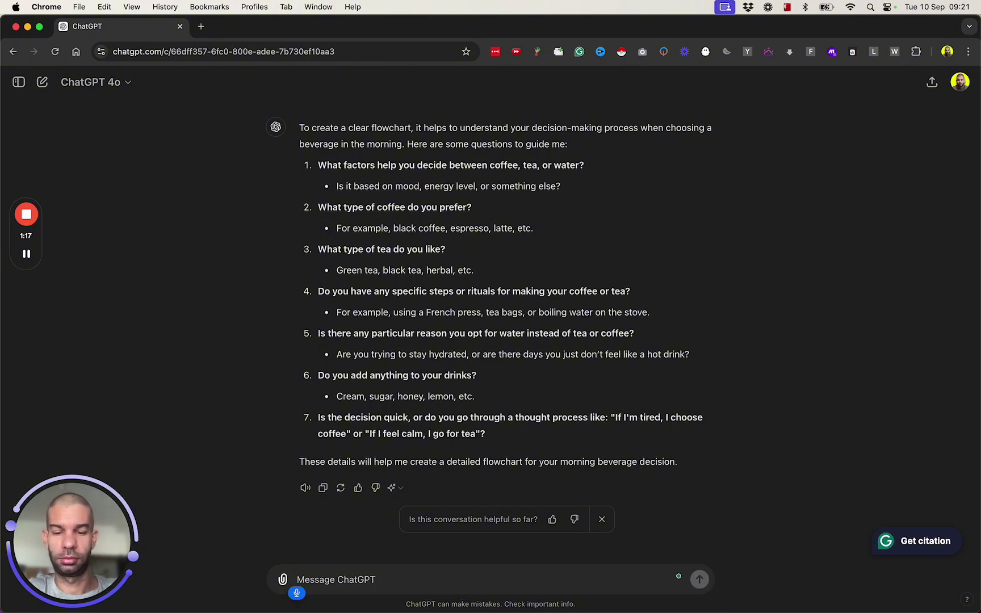
pyautogui.press('F5')
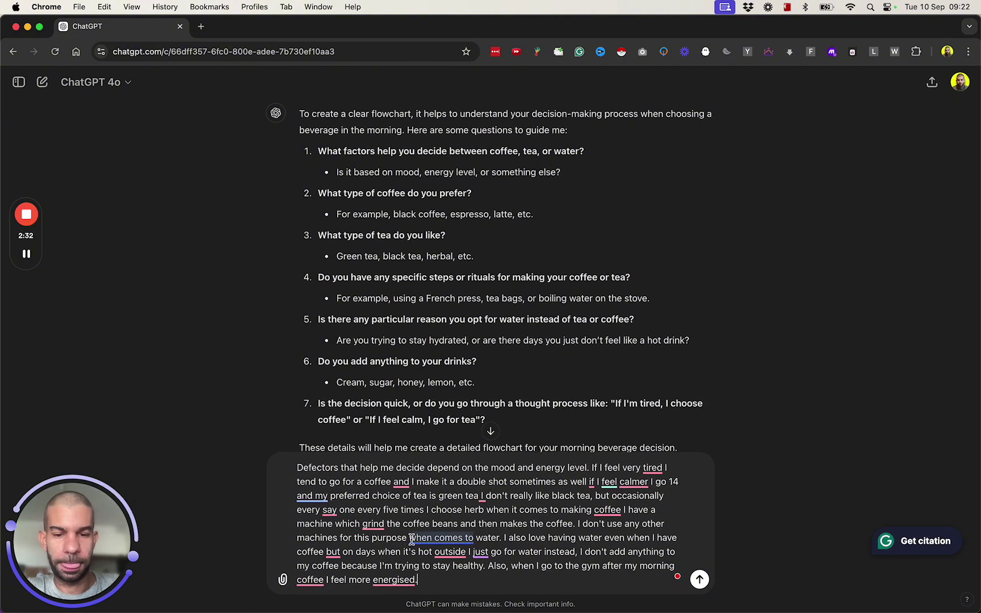
pyautogui.moveTo(330, 511)
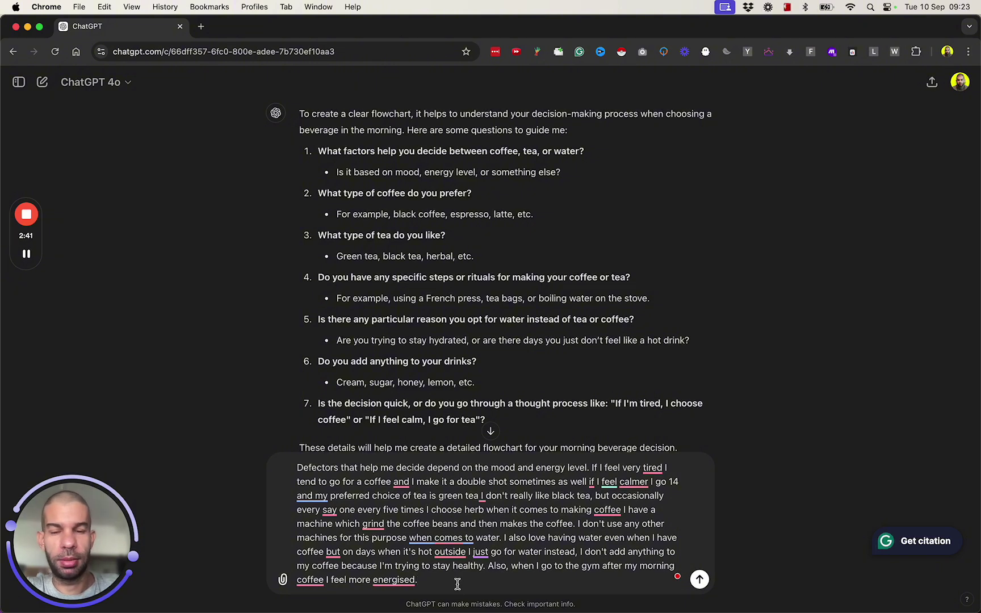
pyautogui.press('Return')
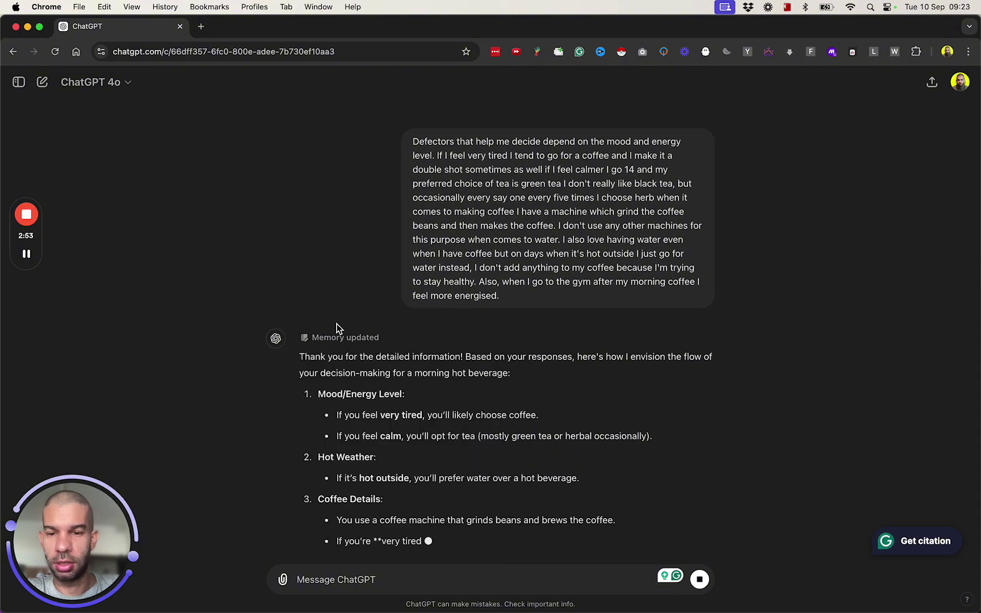
# Check the Memory updated note and read ChatGPT's closing question about anything to add
pyautogui.moveTo(338, 325)
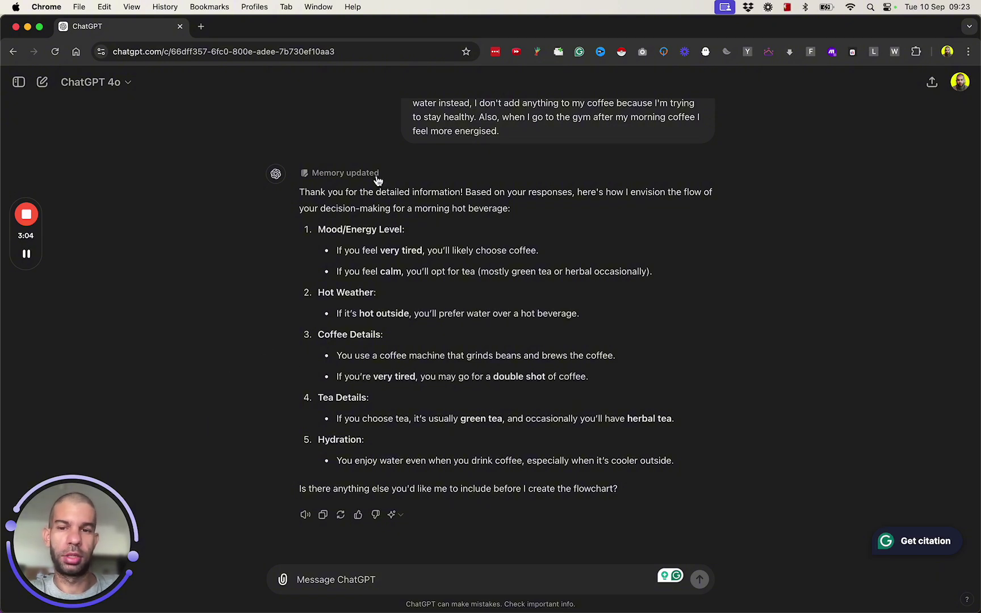
pyautogui.moveTo(366, 178)
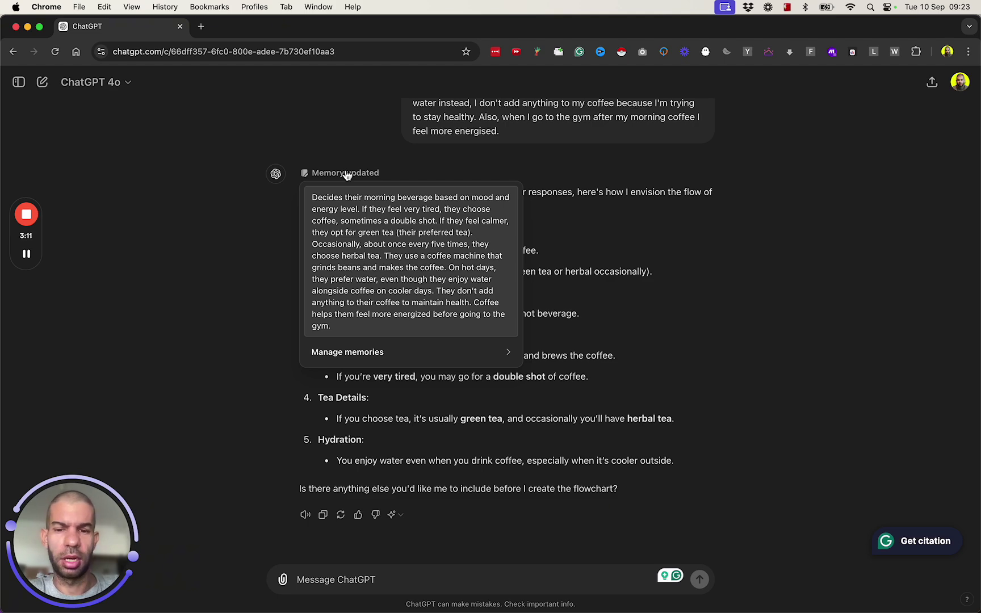
pyautogui.moveTo(334, 491); pyautogui.dragTo(596, 495)
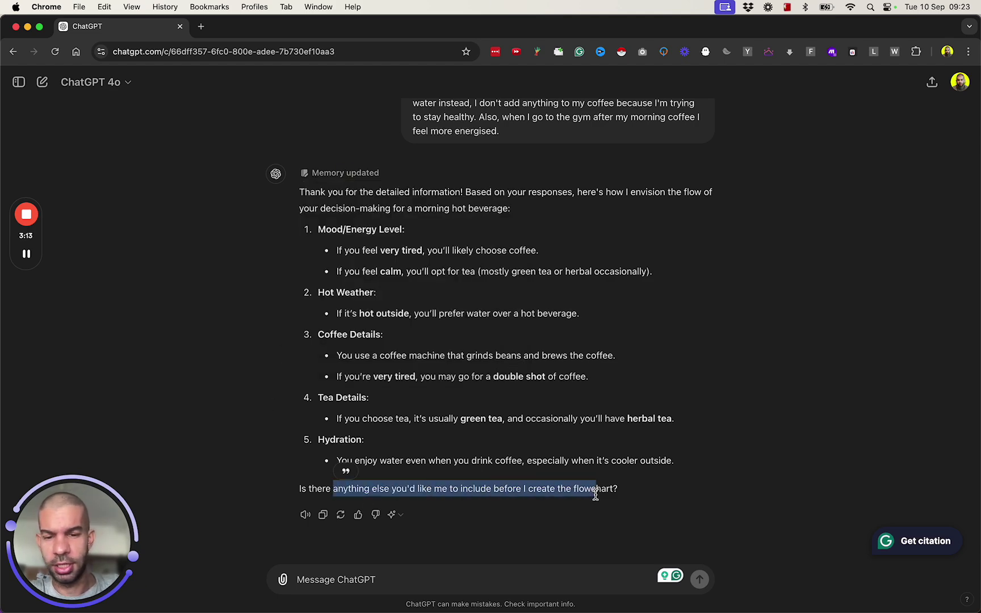
pyautogui.click(212, 336)
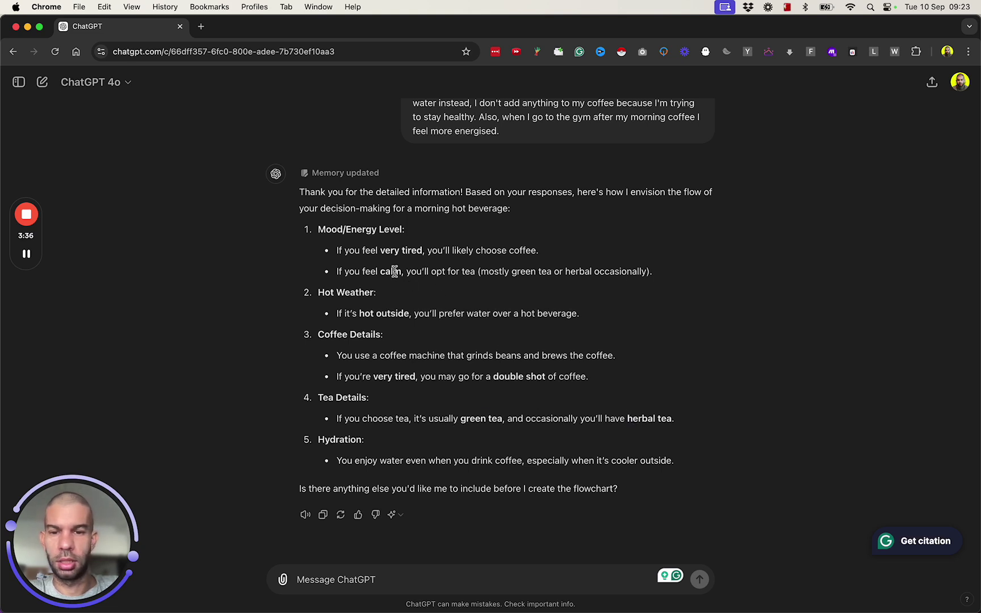
# Review the calm bullet and the tea details sentence in the five-point summary
pyautogui.moveTo(377, 271); pyautogui.dragTo(576, 273)
pyautogui.click(368, 418)
pyautogui.moveTo(368, 419); pyautogui.dragTo(582, 426)
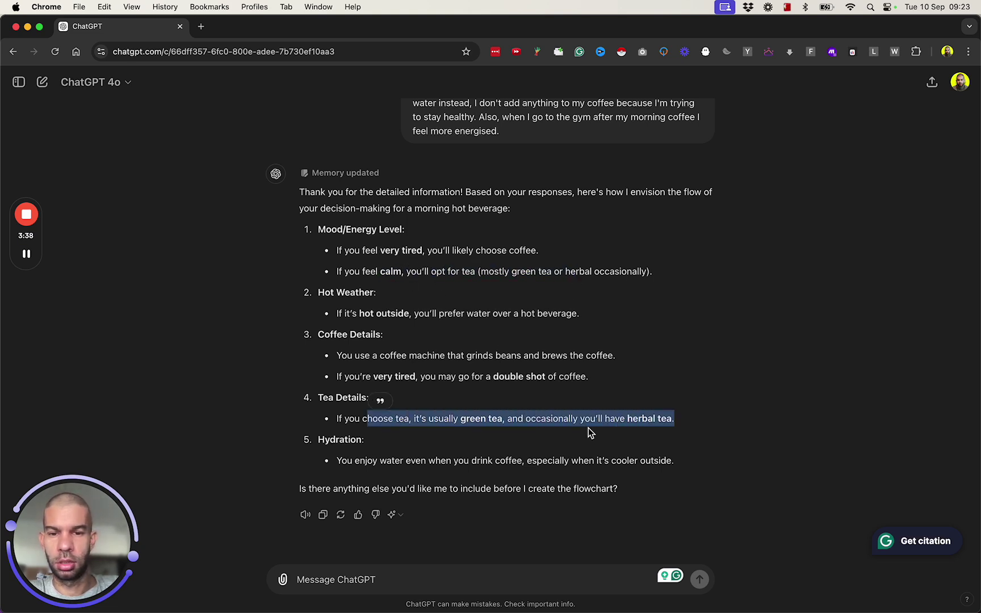
pyautogui.moveTo(451, 271); pyautogui.dragTo(559, 272)
pyautogui.moveTo(422, 419); pyautogui.dragTo(536, 418)
pyautogui.click(531, 454)
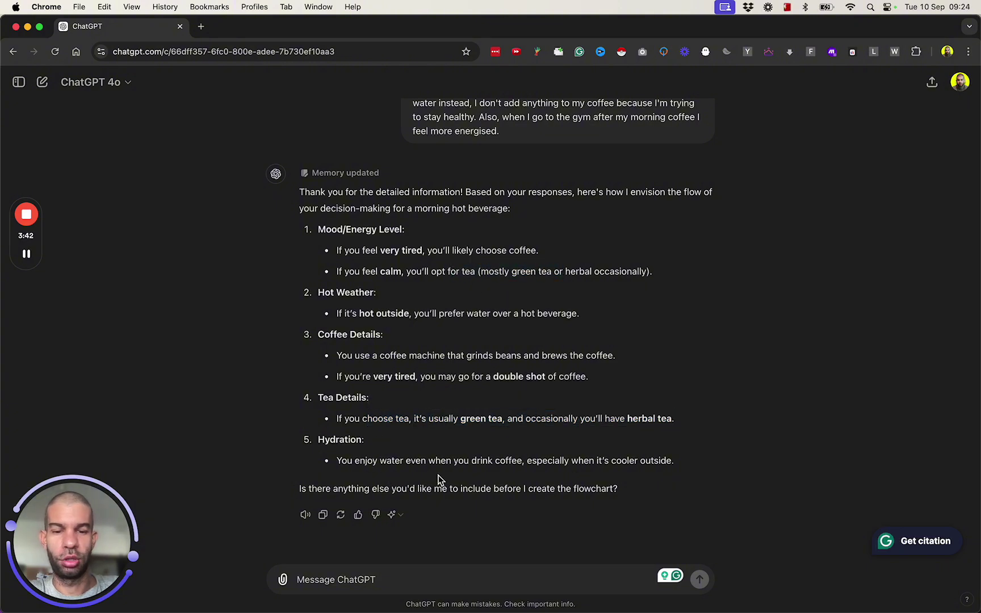
# Send ChatGPT a short go-ahead to build the flowchart
pyautogui.click(390, 576)
pyautogui.write('perfect. go for the flowchart.')
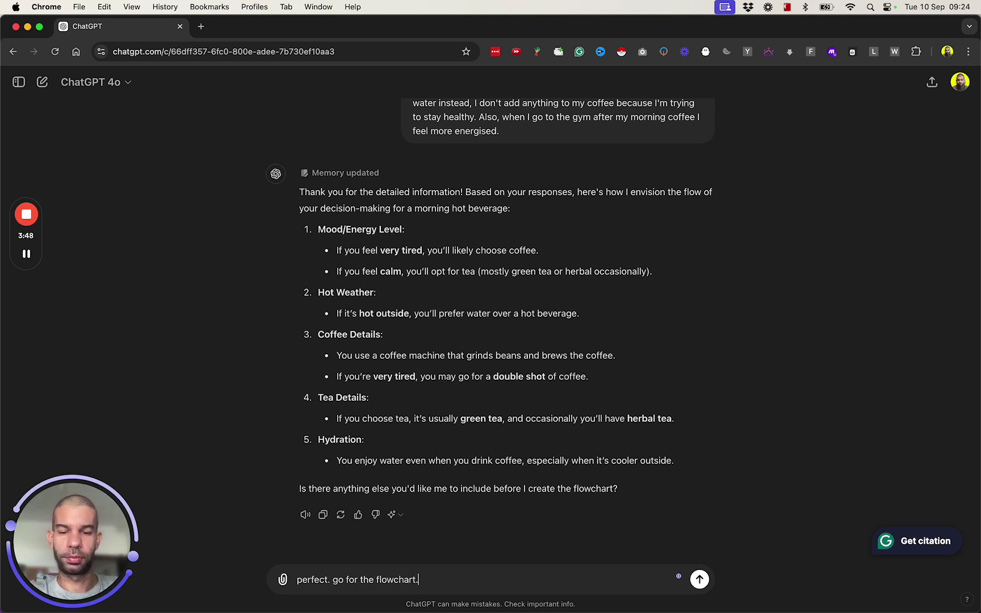
pyautogui.press('Return')
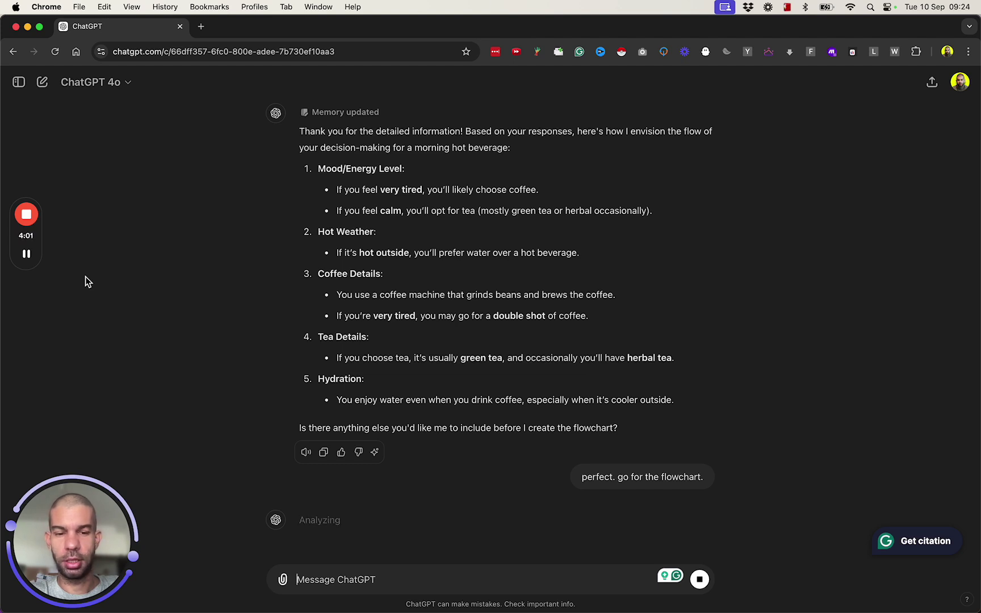
# Expand the Analyzing section and look through the generated Graphviz code
pyautogui.click(352, 521)
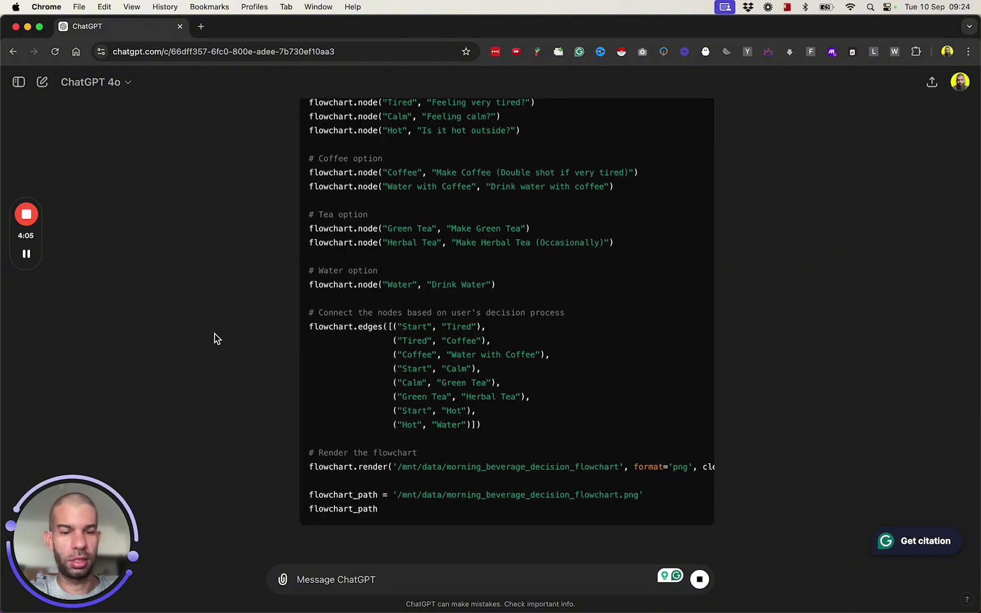
pyautogui.scroll(9, 426, 298)
pyautogui.scroll(-6, 425, 295)
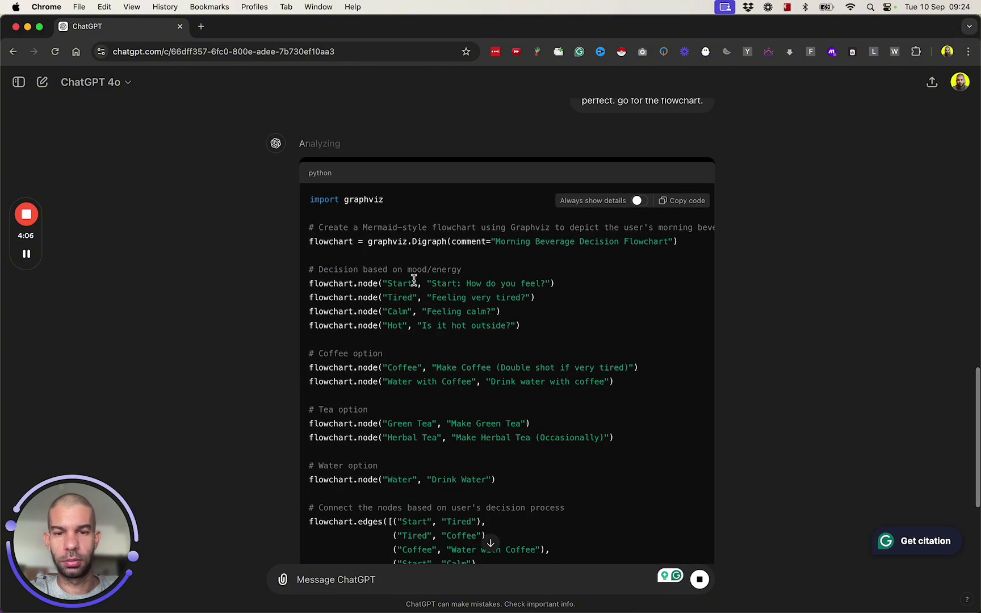
pyautogui.scroll(-4, 414, 281)
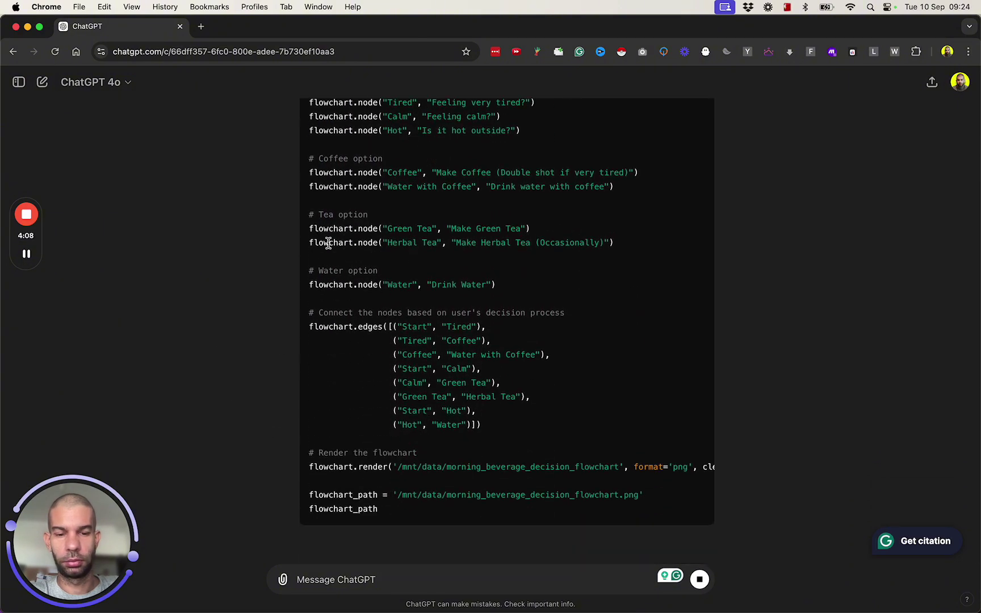
pyautogui.scroll(8, 328, 242)
pyautogui.scroll(-5, 328, 244)
pyautogui.scroll(-6, 328, 242)
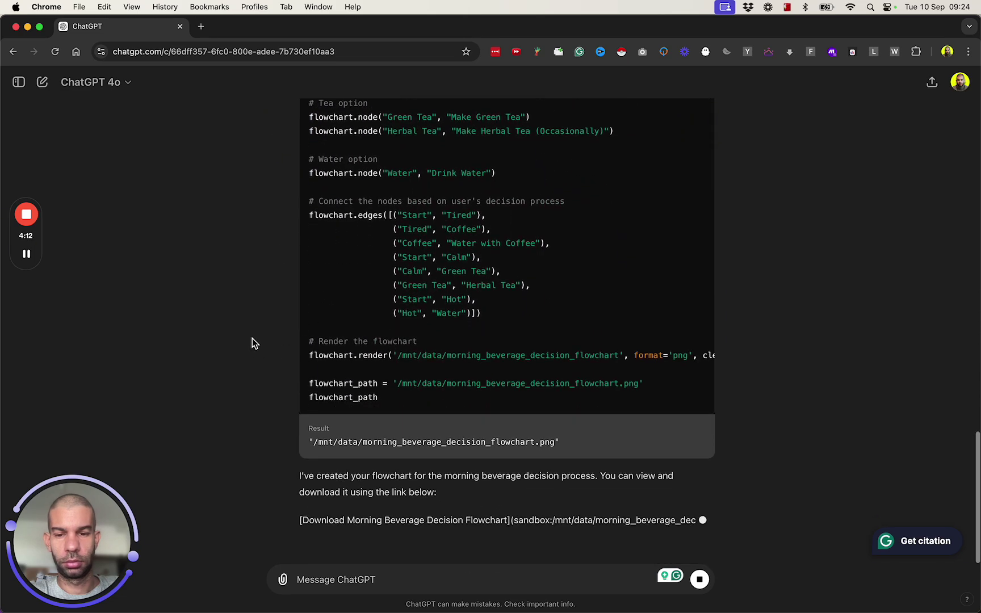
pyautogui.scroll(-1, 252, 338)
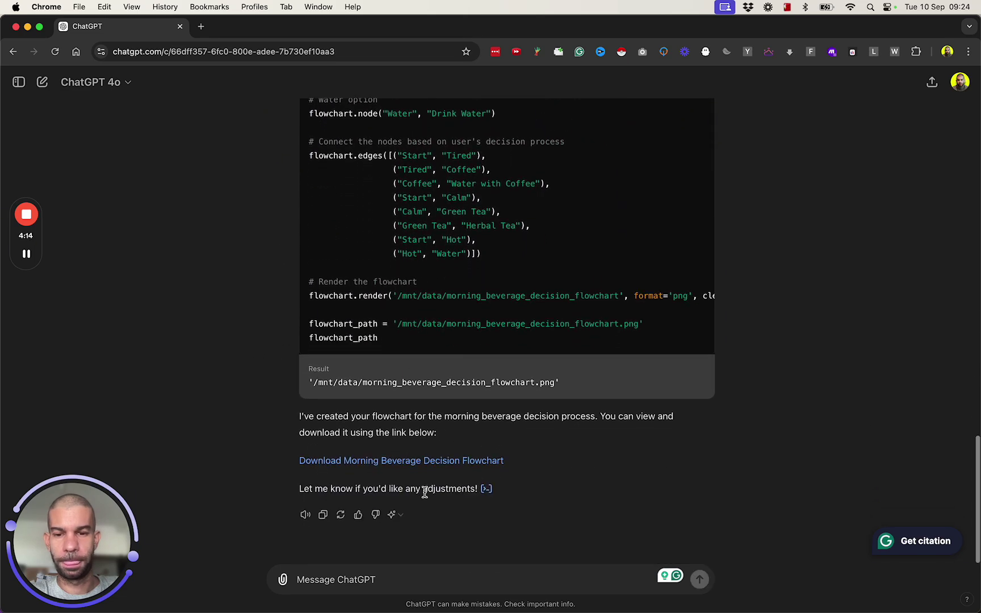
# Download morning_beverage_decision_flowchart.png, view it in Preview, and return to ChatGPT
pyautogui.click(406, 462)
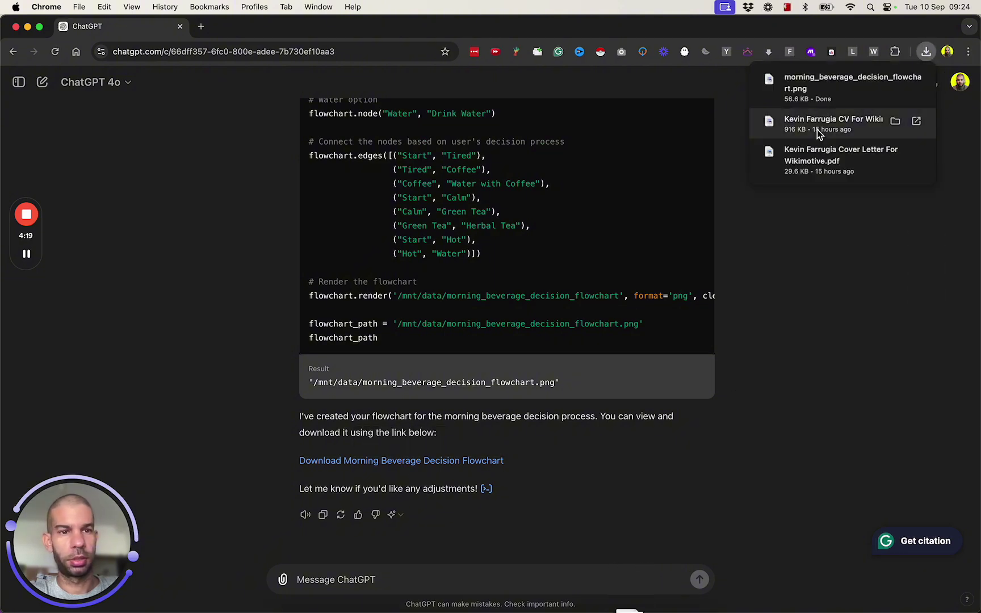
pyautogui.click(829, 90)
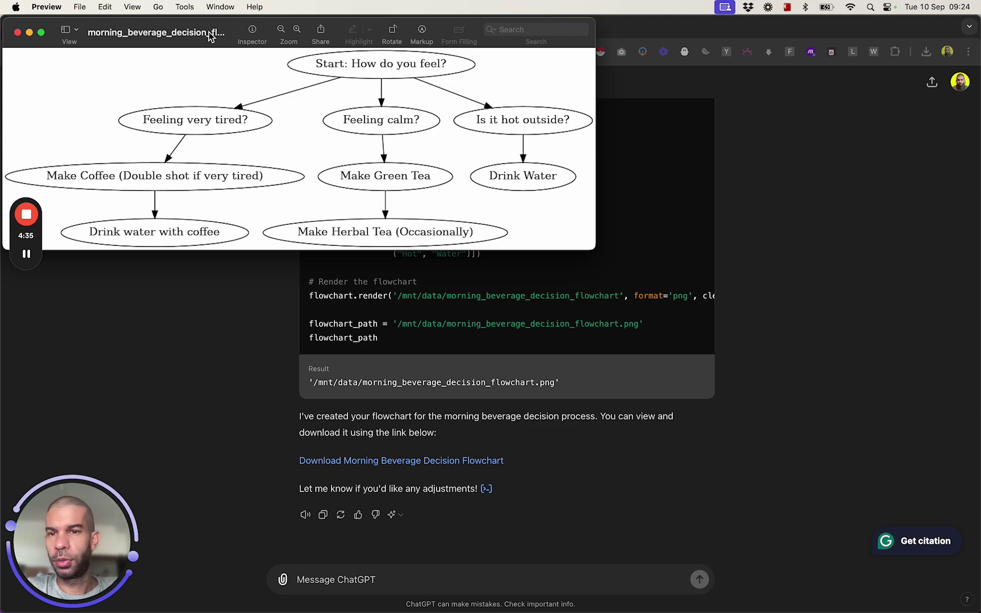
pyautogui.moveTo(208, 36); pyautogui.dragTo(315, 70)
pyautogui.click(333, 536)
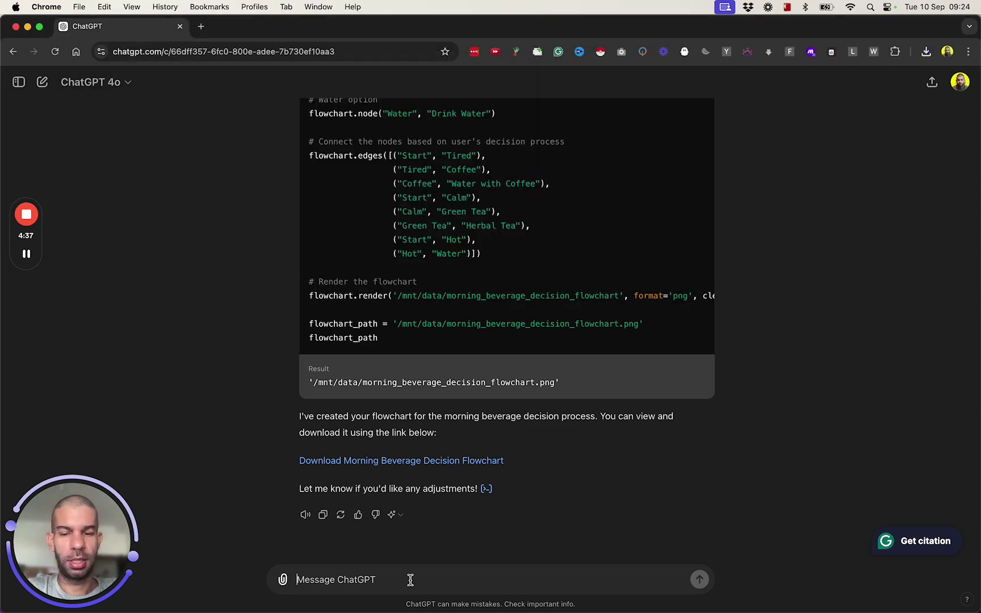
# Ask ChatGPT to recreate the flowchart as Mermaid code, and open a new browser tab
pyautogui.write('d')
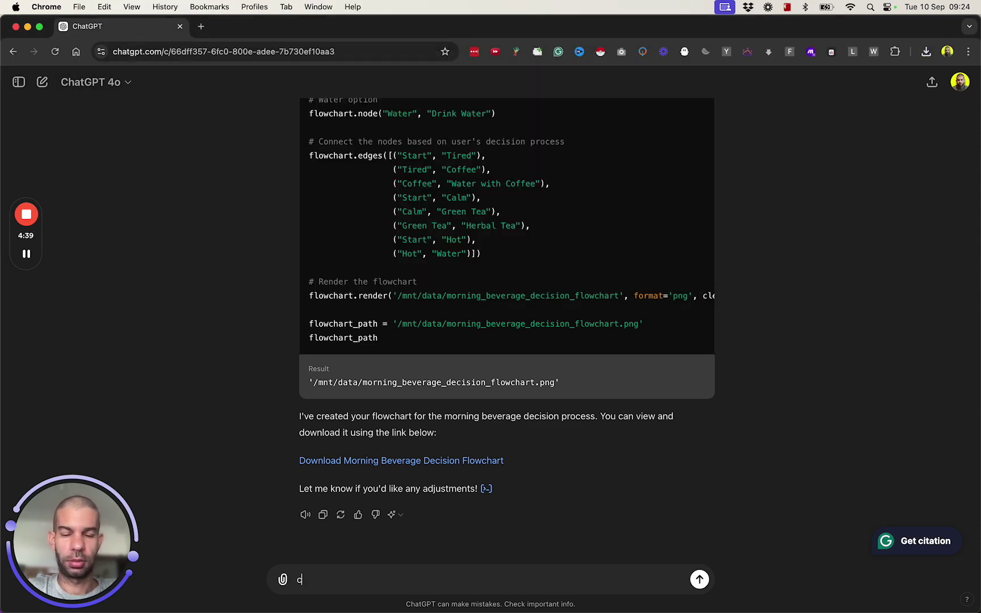
pyautogui.write('an you create this in mermaid and provide me the code ?')
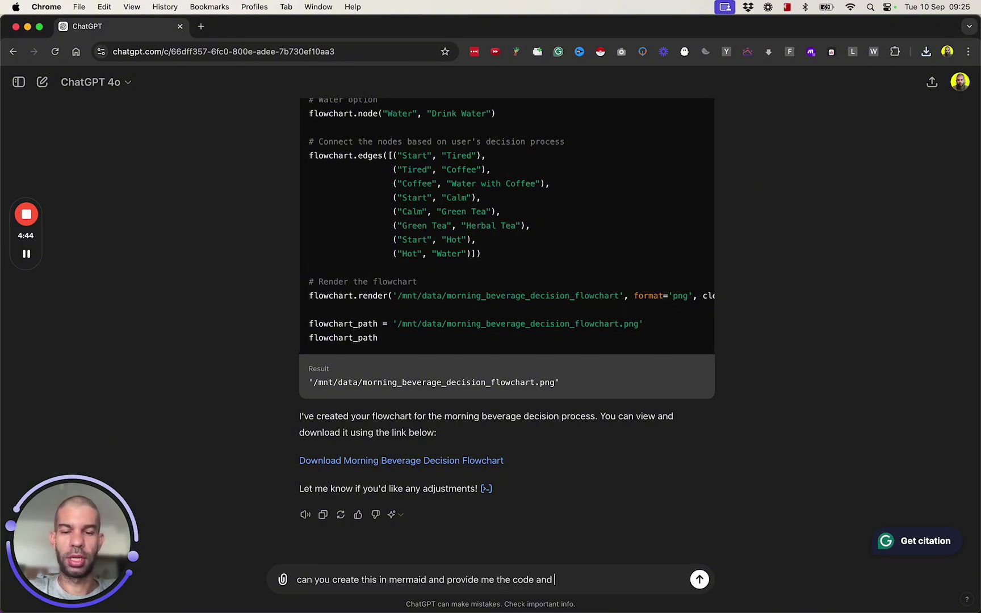
pyautogui.press('Return')
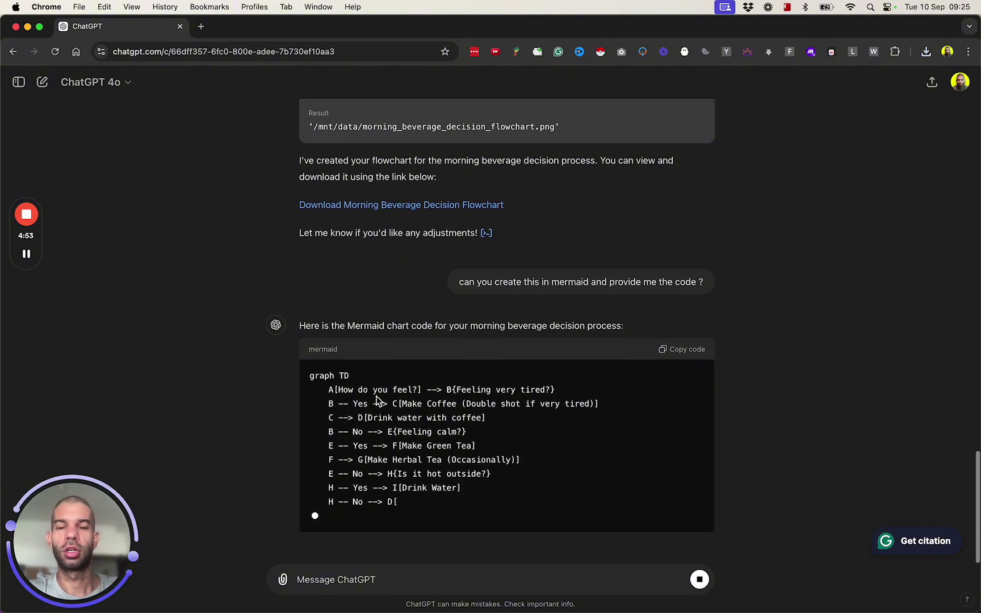
pyautogui.press('super+t')
# Load claude.ai and copy the ChatGPT conversation from the first prompt through the go-ahead
pyautogui.write('cla')
pyautogui.press('Return')
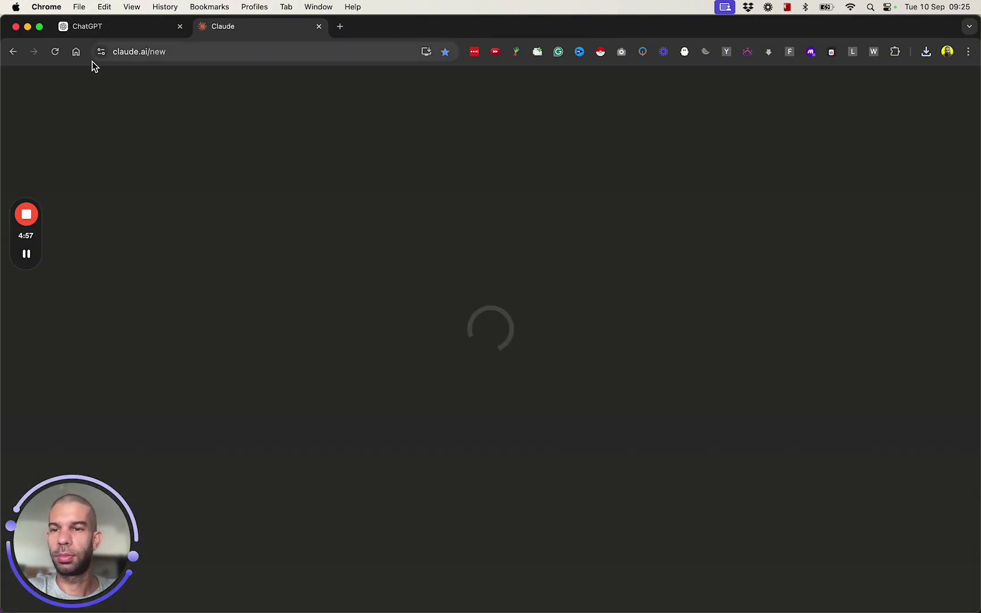
pyautogui.click(143, 35)
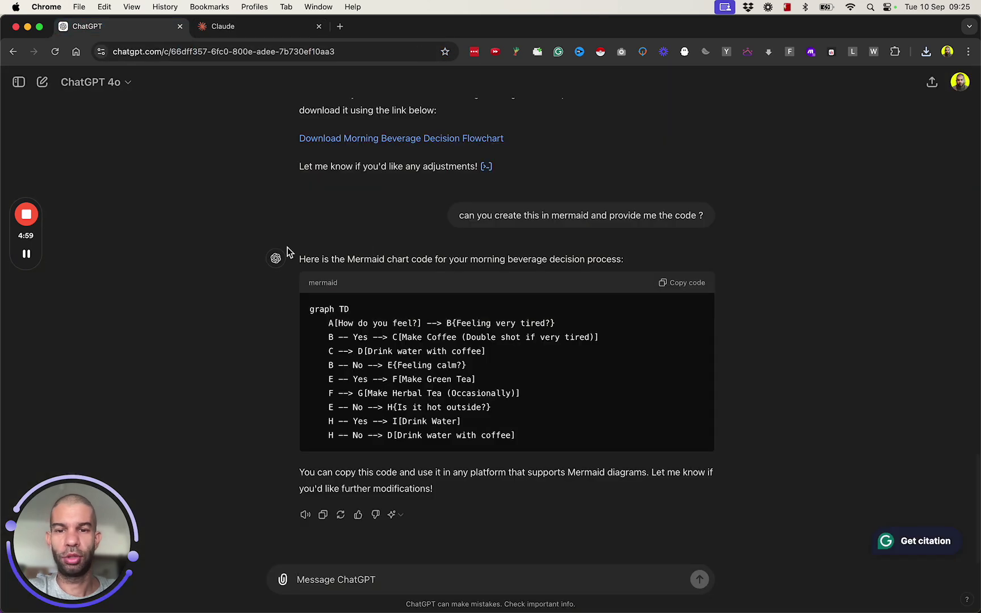
pyautogui.scroll(10, 287, 250)
pyautogui.moveTo(385, 127); pyautogui.dragTo(453, 342)
pyautogui.scroll(-15, 453, 343)
pyautogui.scroll(10, 454, 342)
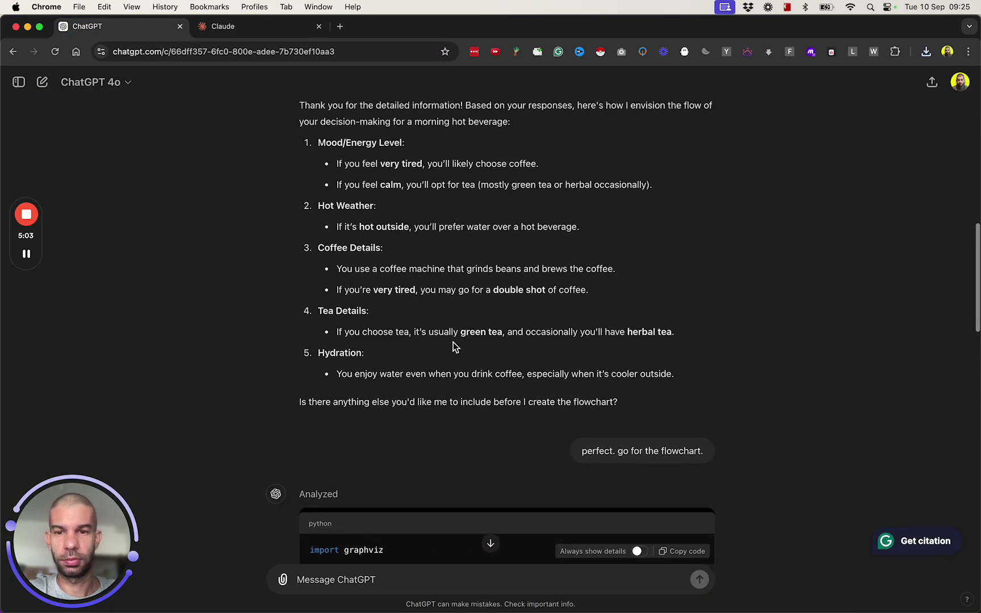
pyautogui.keyDown('shift'); pyautogui.click(728, 490); pyautogui.keyUp('shift')
pyautogui.click(295, 27)
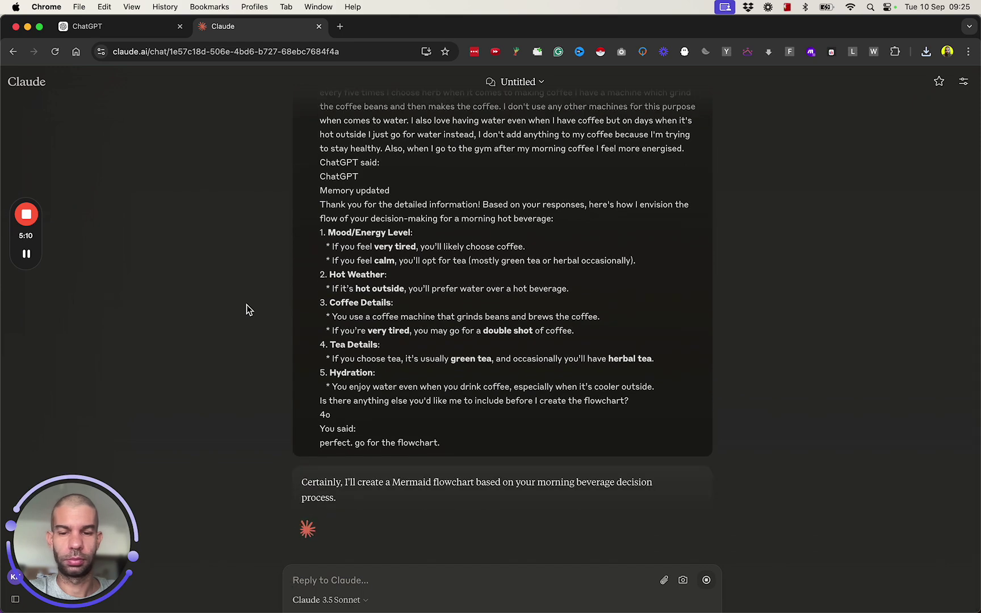
# Copy ChatGPT's graph TD Mermaid flowchart code
pyautogui.click(87, 26)
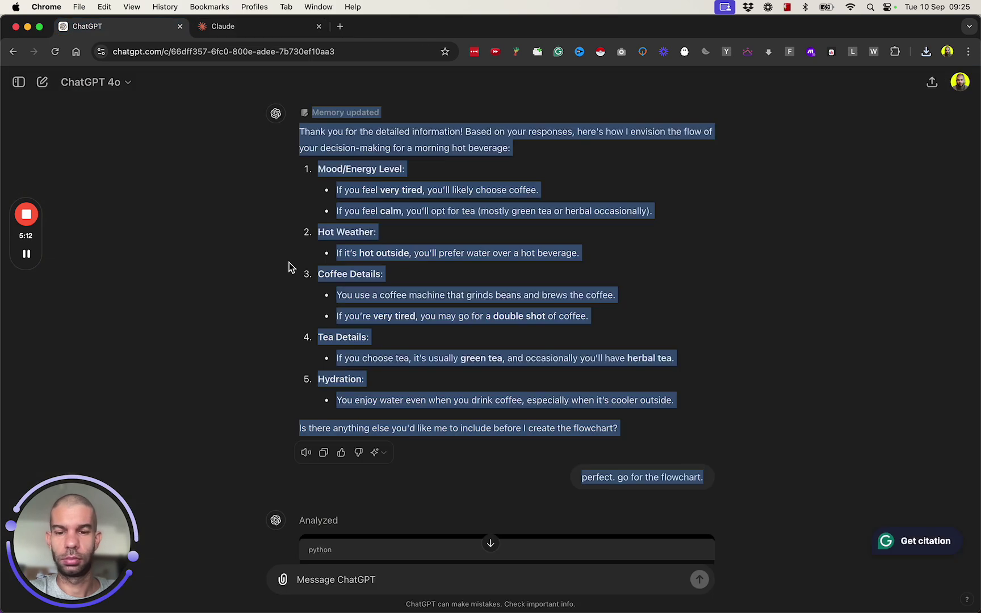
pyautogui.scroll(-10, 289, 263)
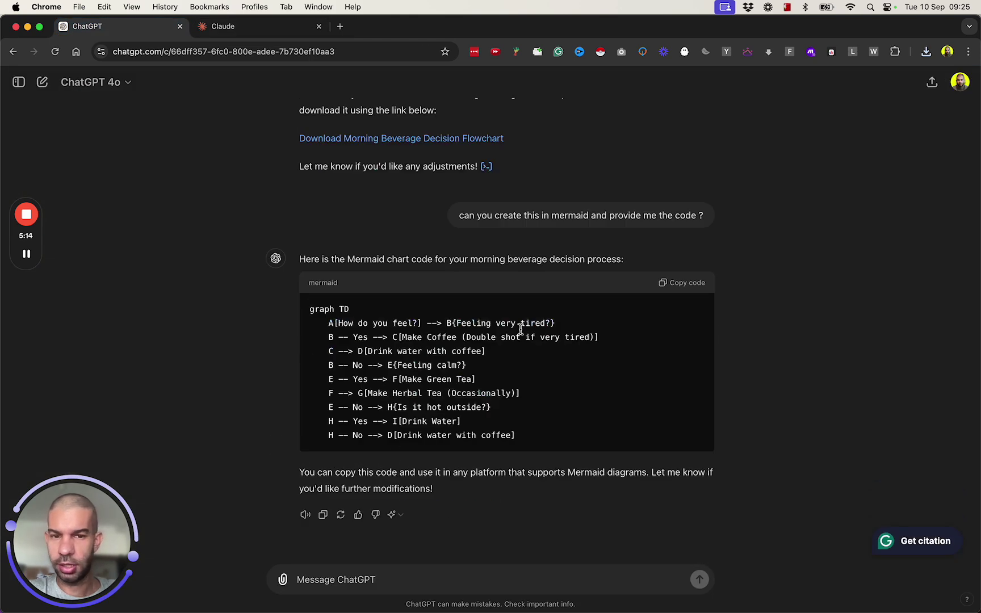
pyautogui.click(684, 283)
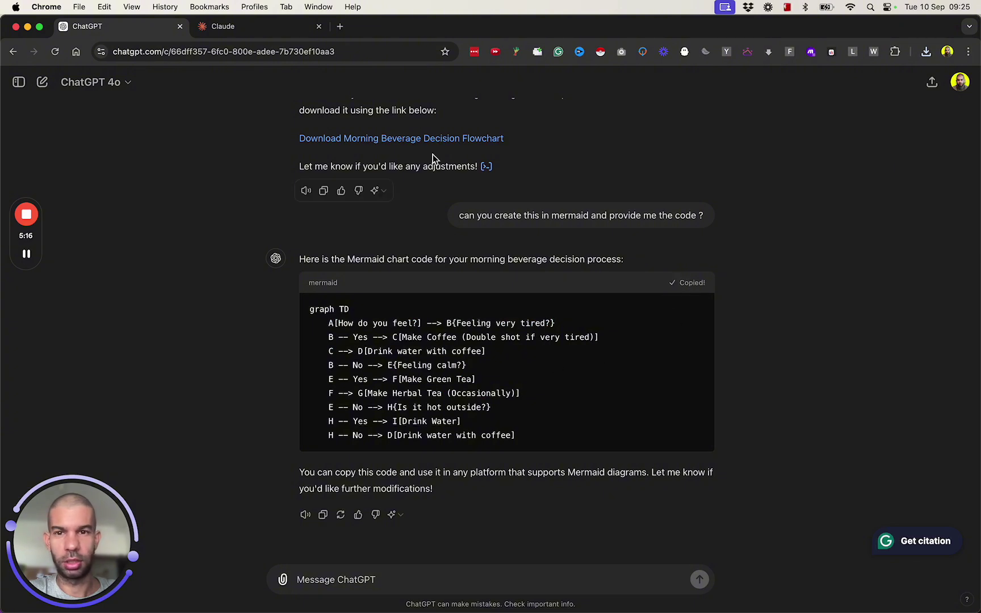
# Search Google for 'mermaid live' in a new tab
pyautogui.press('super+t')
pyautogui.write('merma')
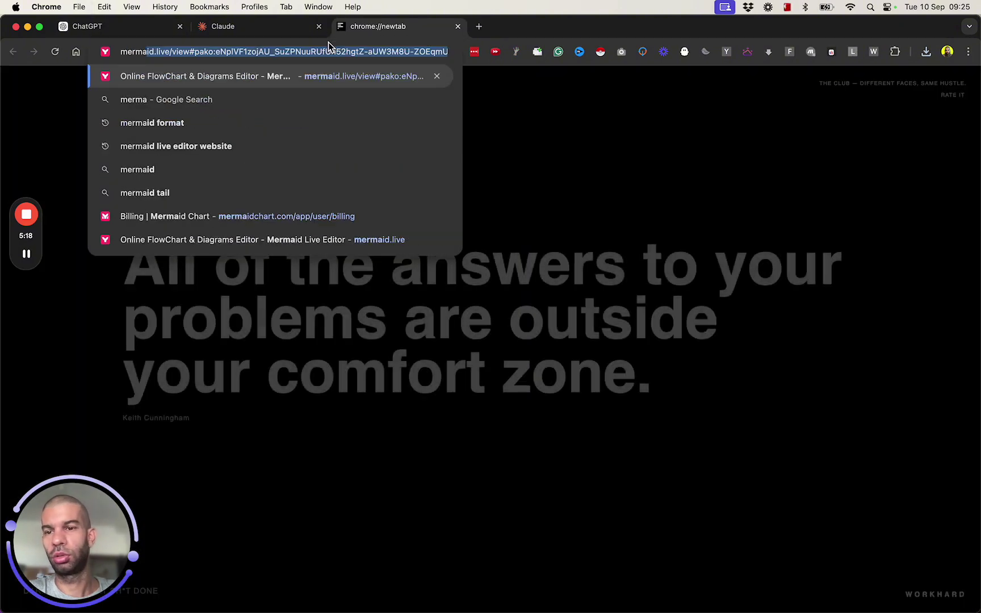
pyautogui.write('id live')
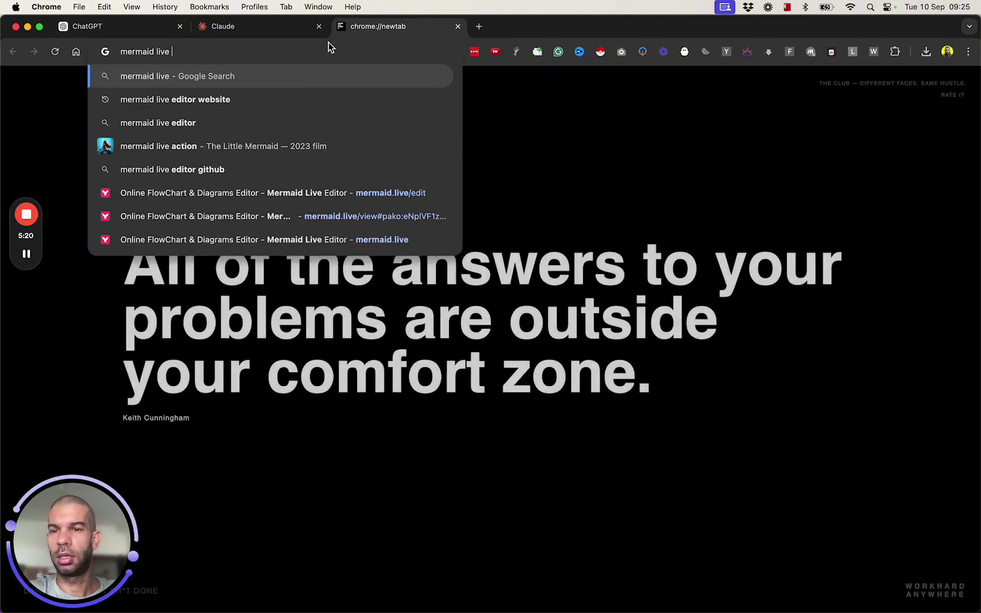
pyautogui.press('Return')
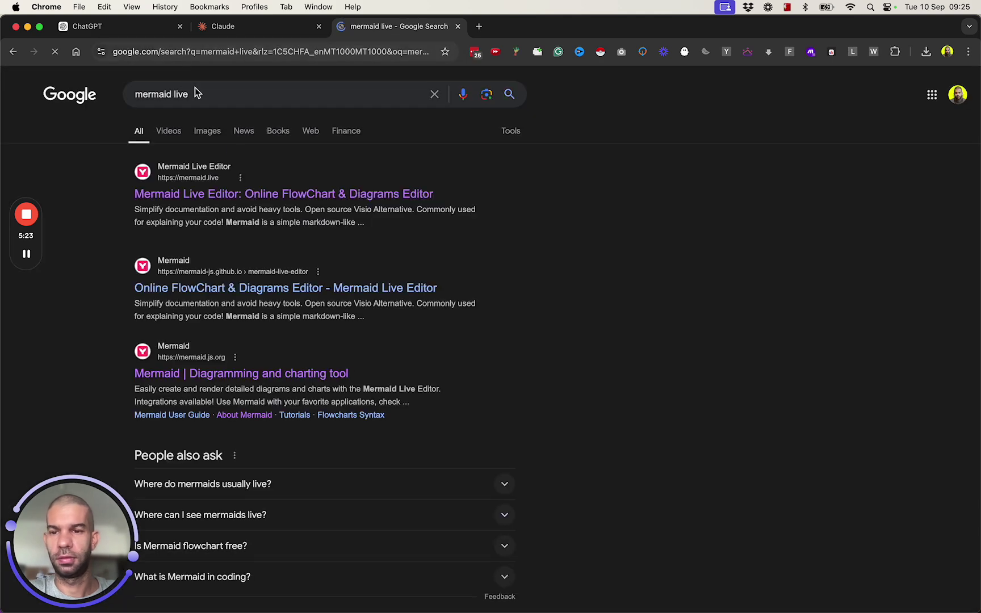
# Replace Mermaid Live Editor's sample code with the beverage flowchart code and inspect the line 3 error
pyautogui.click(205, 195)
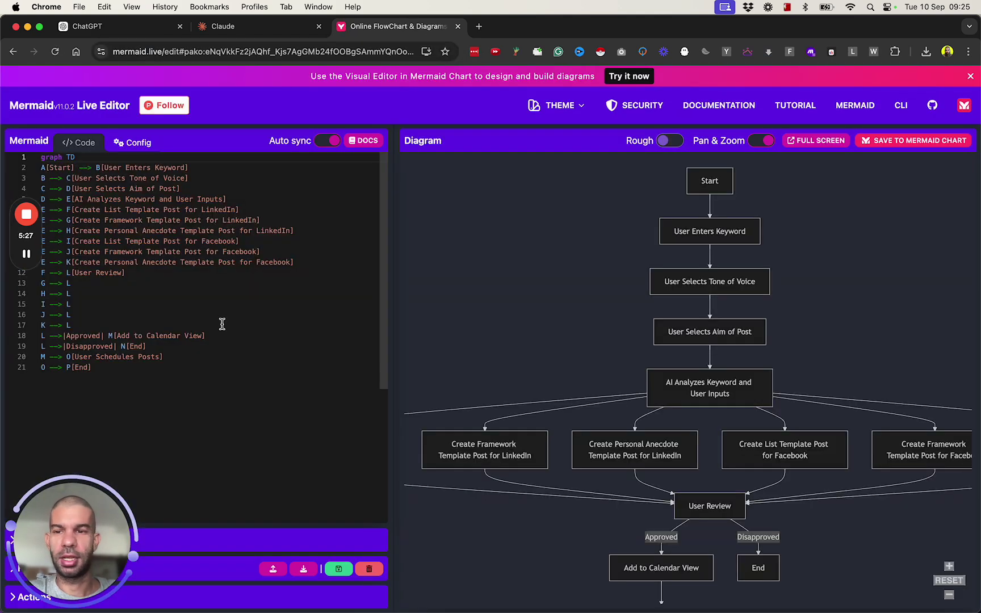
pyautogui.press('super+a')
pyautogui.press('BackSpace')
pyautogui.press('super+v')
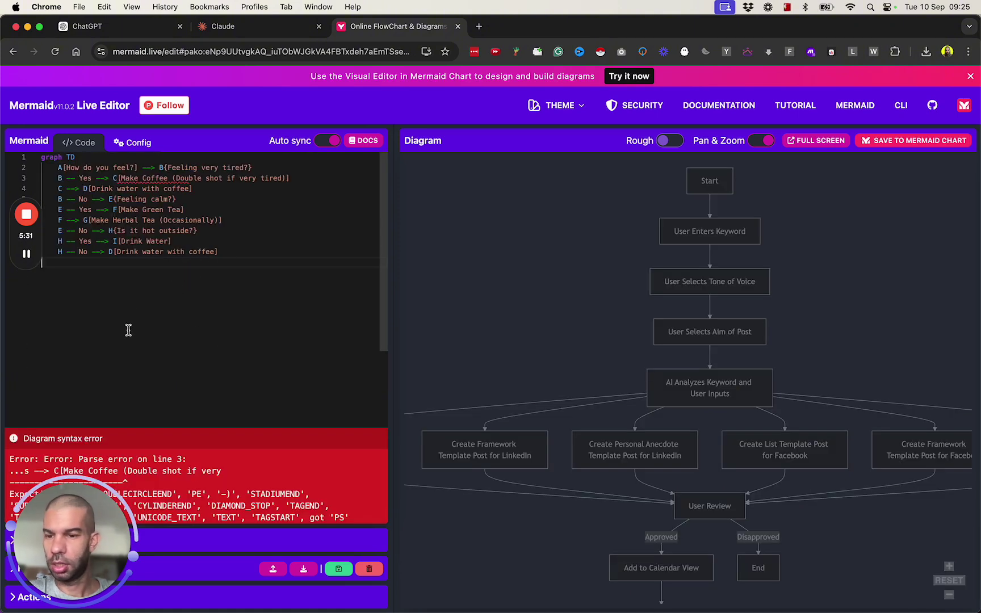
pyautogui.scroll(-1, 136, 464)
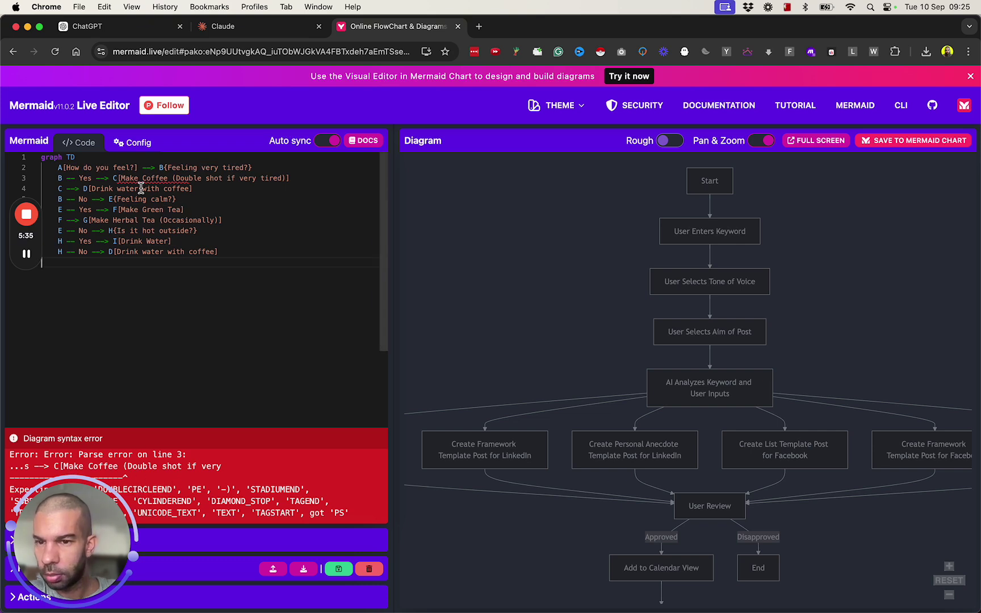
pyautogui.click(226, 212)
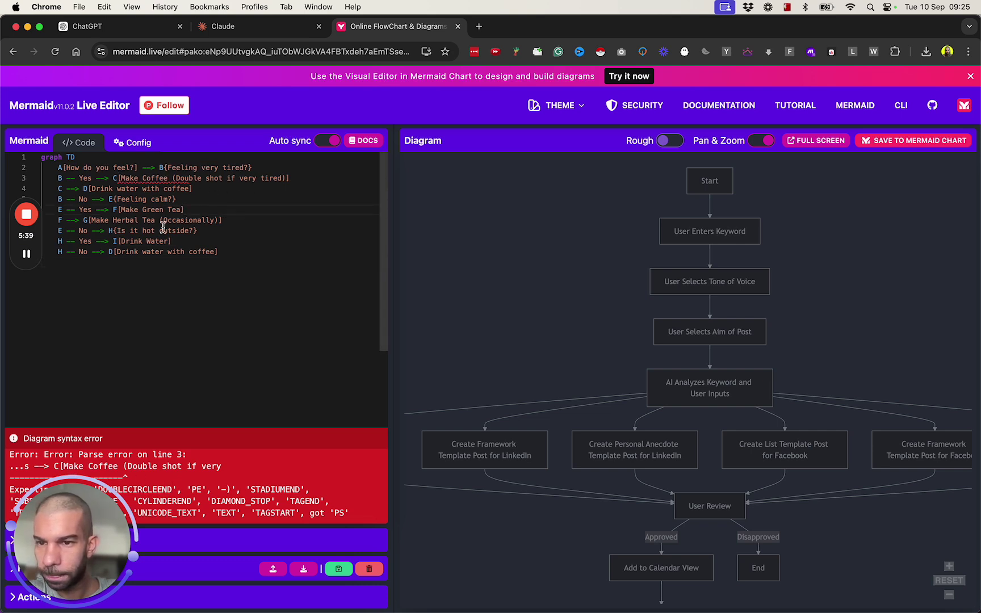
pyautogui.moveTo(73, 534); pyautogui.dragTo(76, 465)
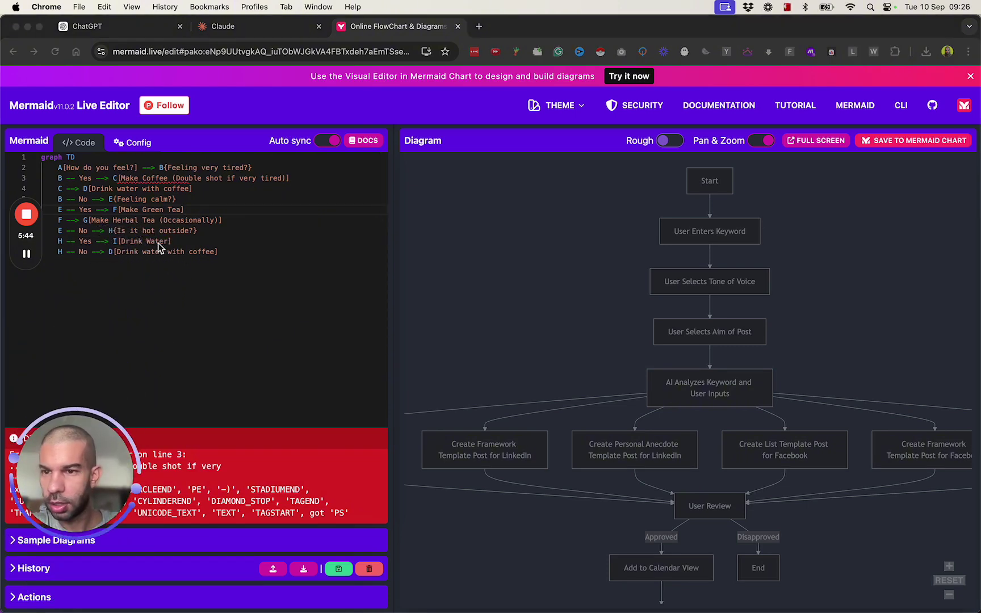
# Start a ChatGPT message reading 'i'm getting an error:'
pyautogui.press('super+a')
pyautogui.click(159, 26)
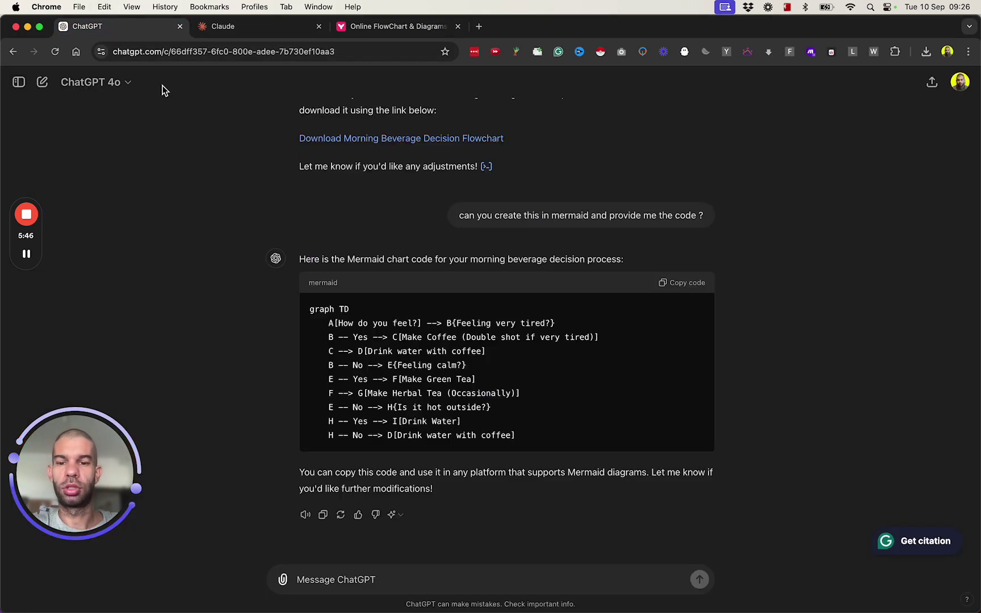
pyautogui.write("i'm getting a")
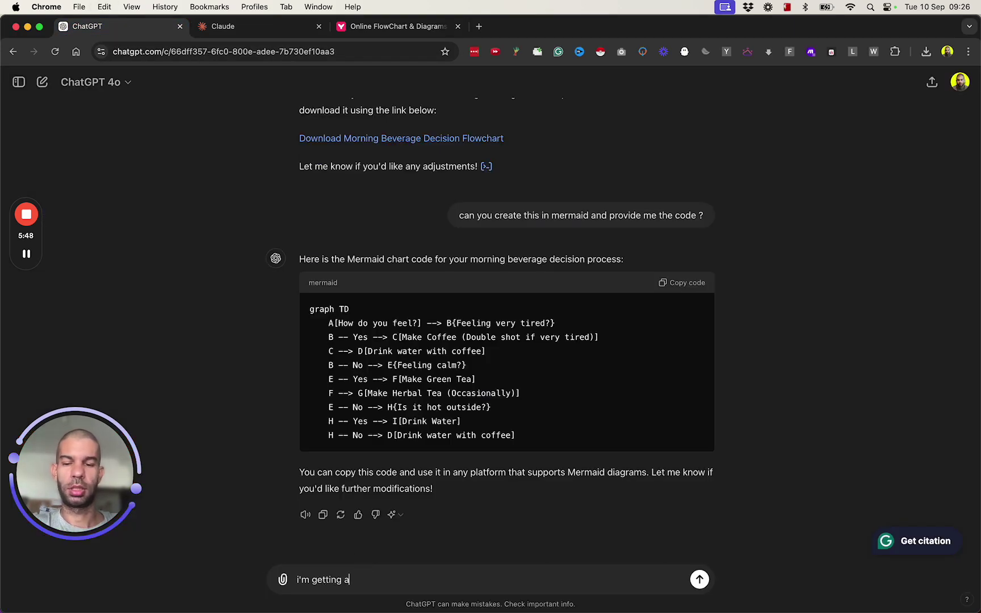
pyautogui.write('n error:')
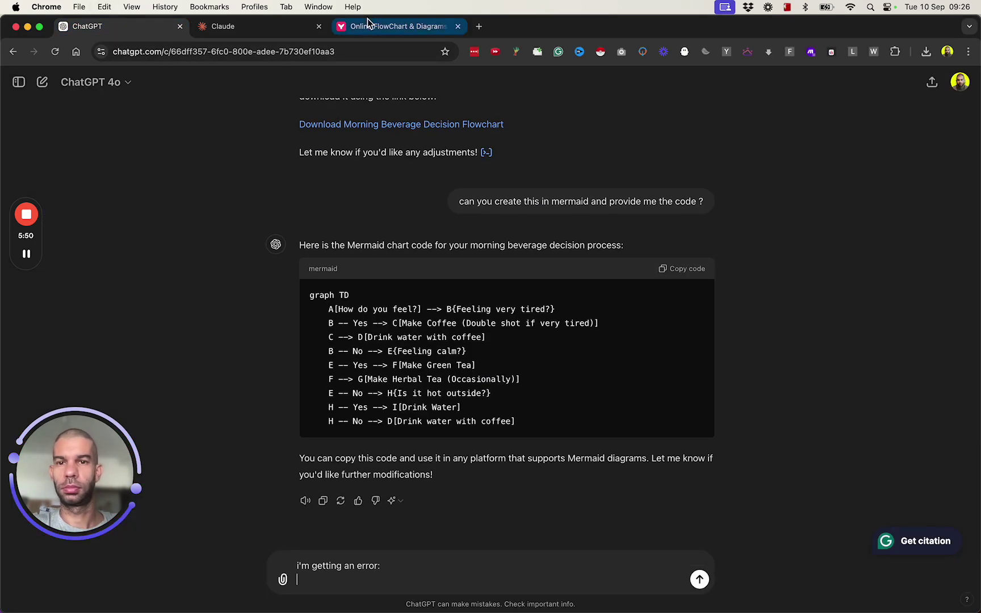
# Send ChatGPT the Mermaid parse error message, then view Claude's rendered beverage flowchart
pyautogui.click(373, 26)
pyautogui.moveTo(74, 471); pyautogui.dragTo(73, 307)
pyautogui.moveTo(10, 453); pyautogui.dragTo(349, 513)
pyautogui.press('super+1')
pyautogui.press('super+v')
pyautogui.press('Return')
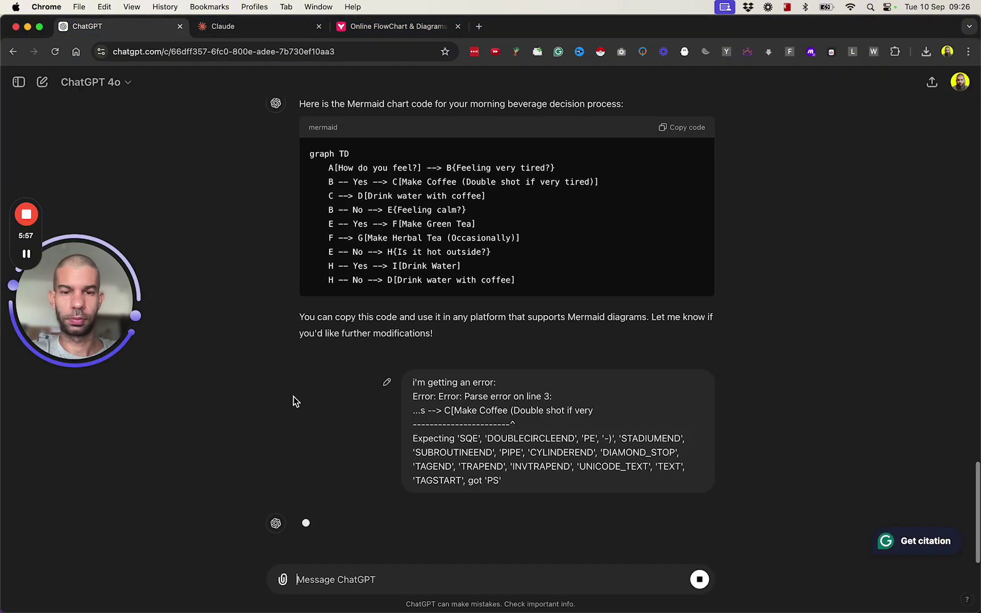
pyautogui.click(271, 32)
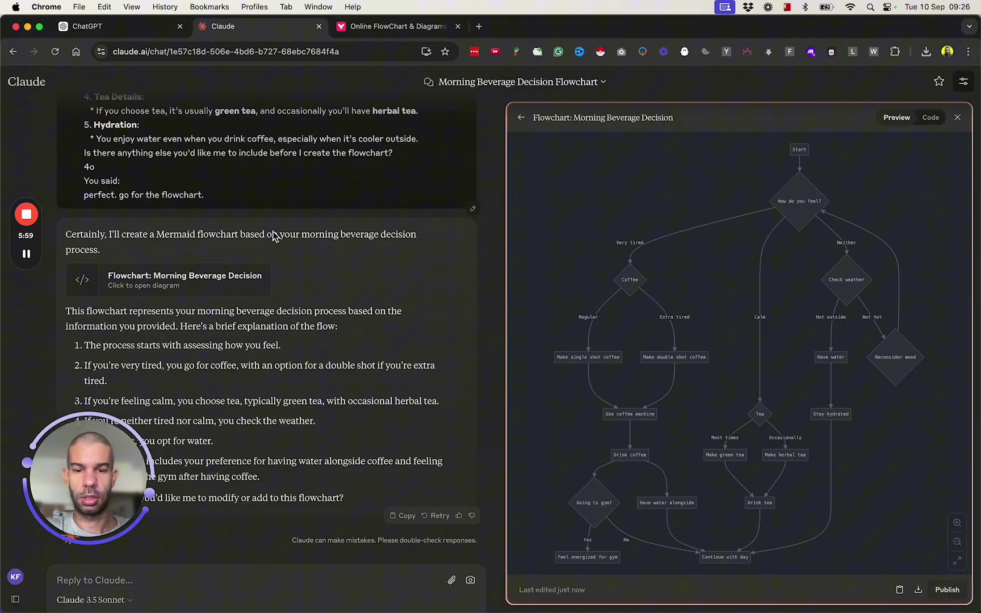
# Glance at Claude's Mermaid source, then return to the rendered flowchart and scroll onto its Coffee branch
pyautogui.click(935, 119)
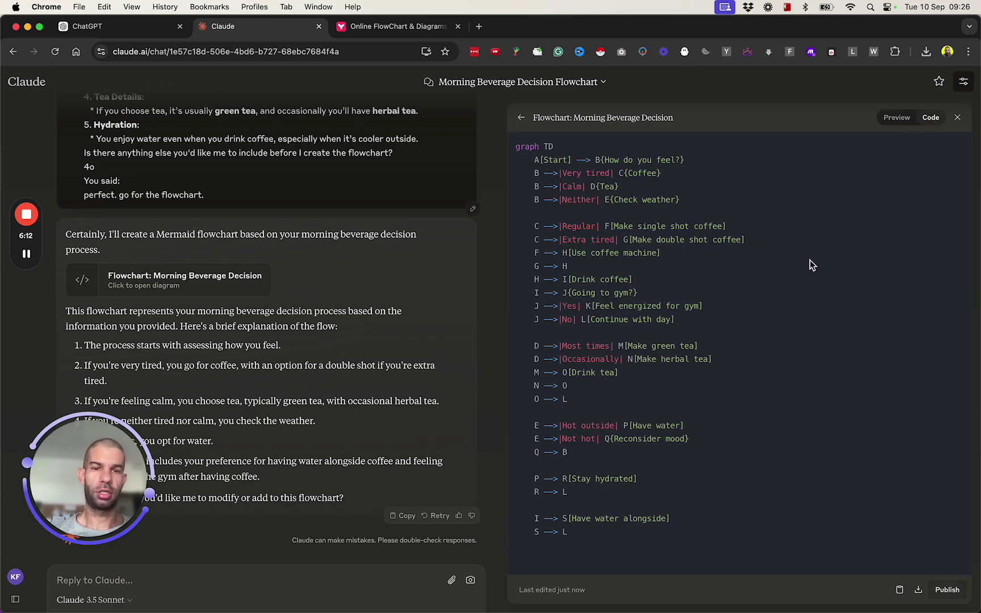
pyautogui.click(898, 120)
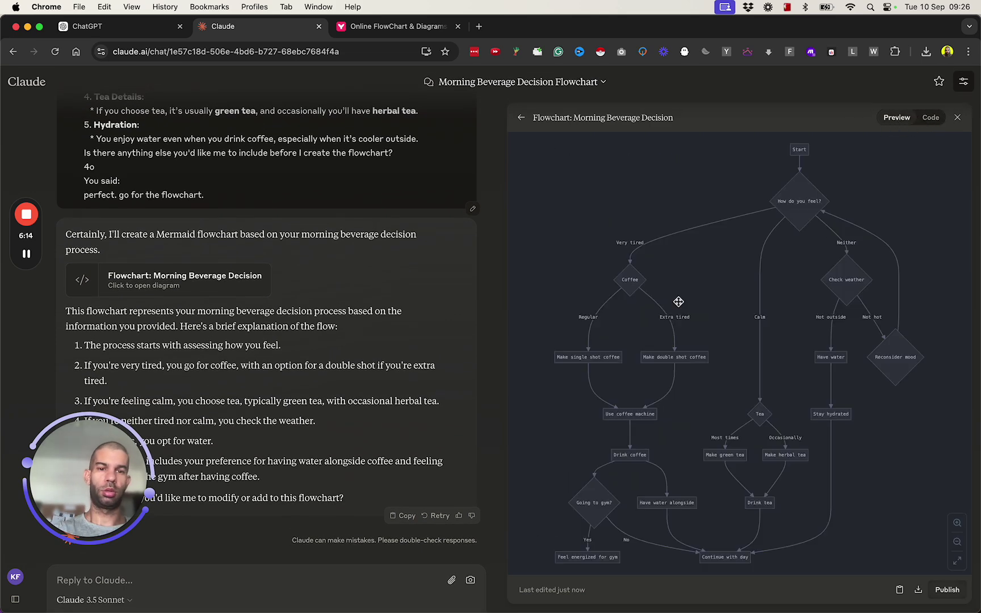
pyautogui.scroll(3, 701, 253)
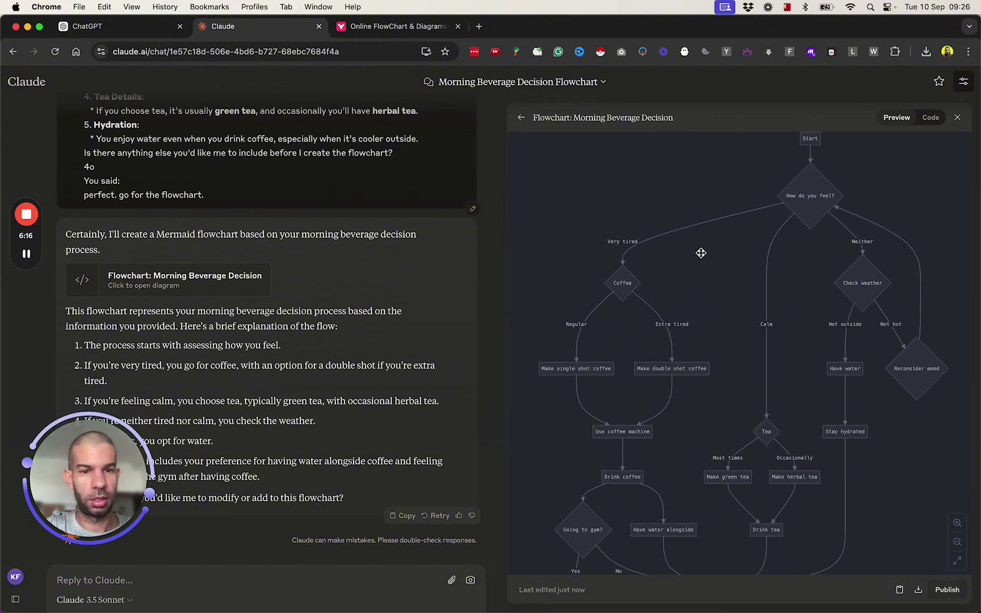
pyautogui.scroll(-3, 714, 242)
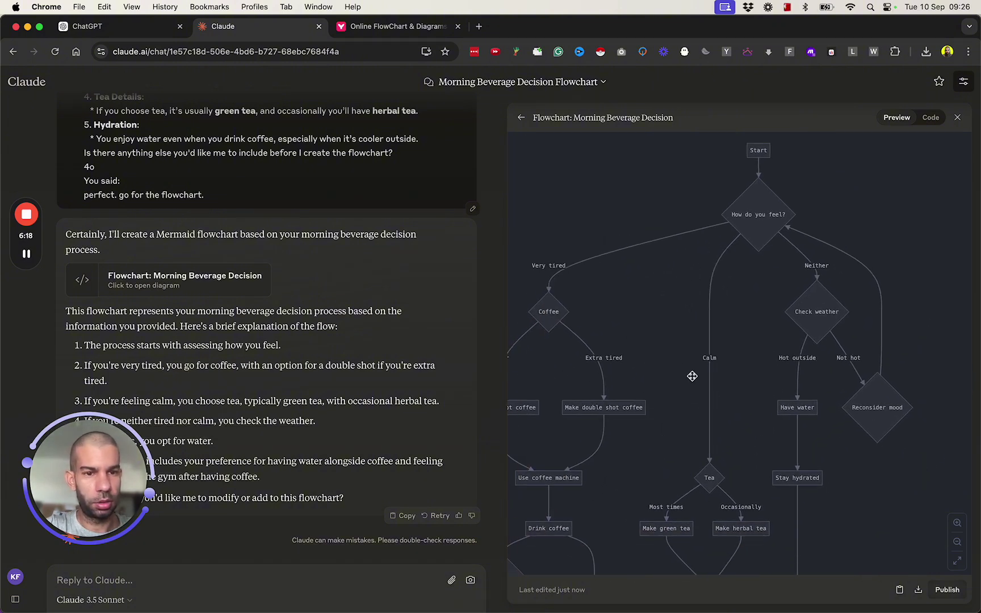
pyautogui.scroll(4, 751, 243)
pyautogui.scroll(1, 749, 243)
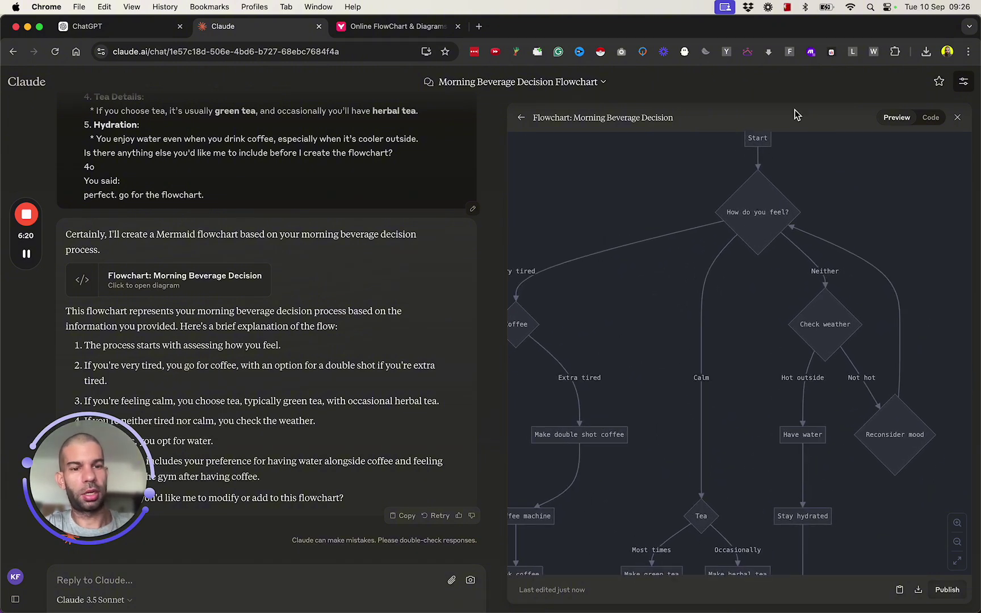
pyautogui.hscroll(-5, 759, 313)
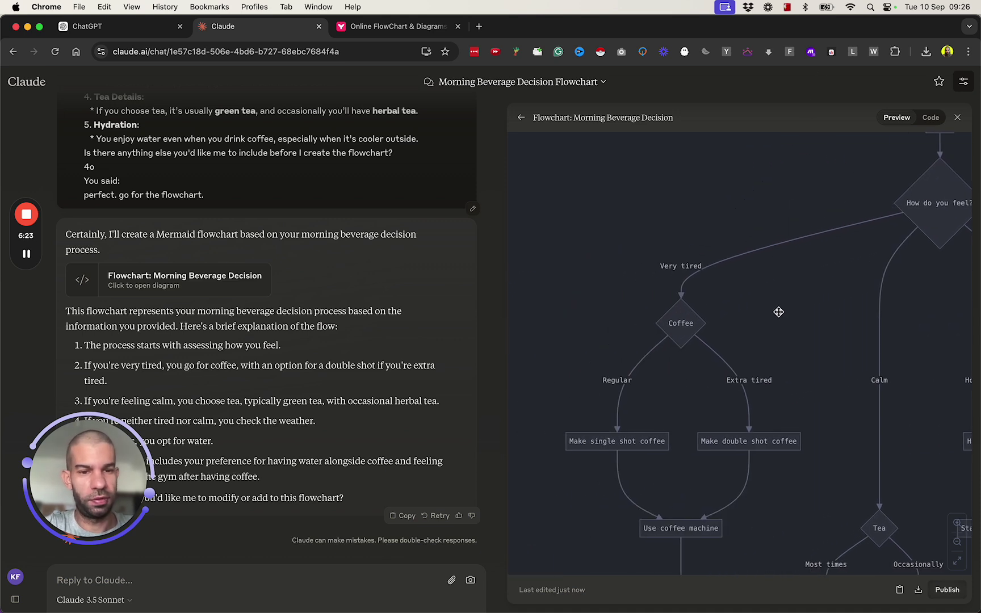
pyautogui.hscroll(8, 810, 322)
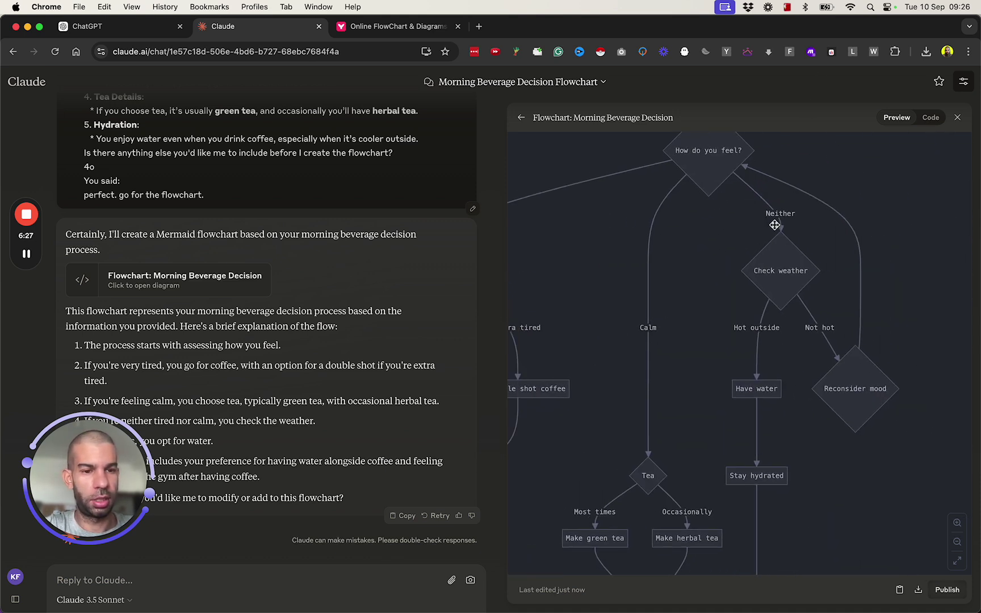
pyautogui.hscroll(-5, 710, 284)
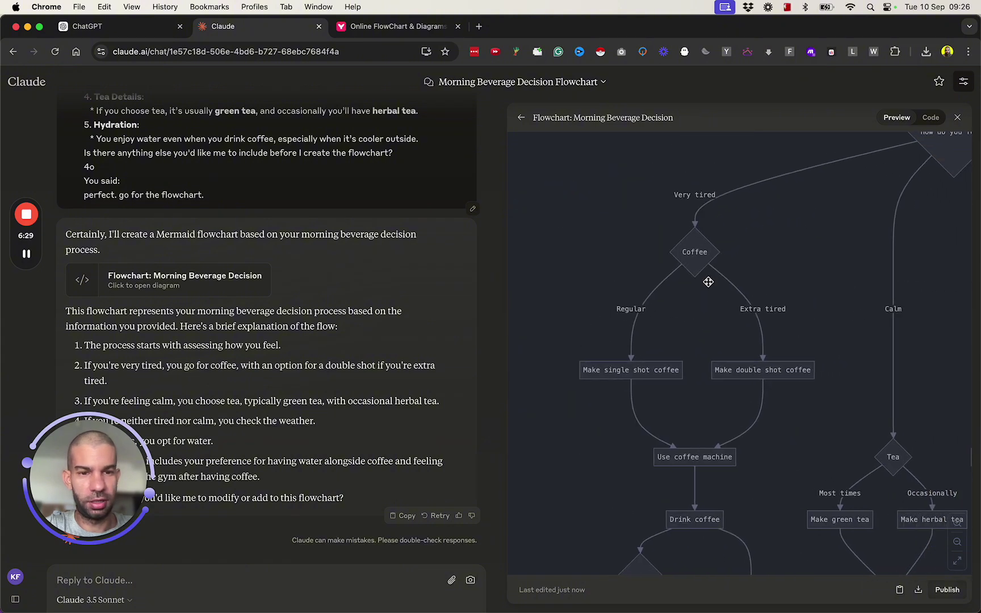
pyautogui.scroll(2, 709, 282)
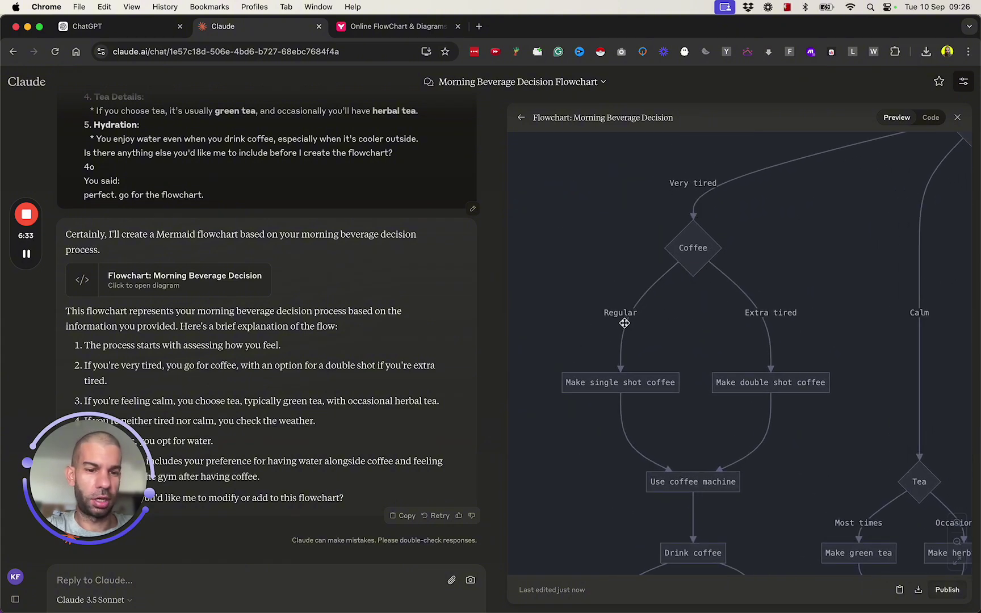
pyautogui.scroll(2, 625, 323)
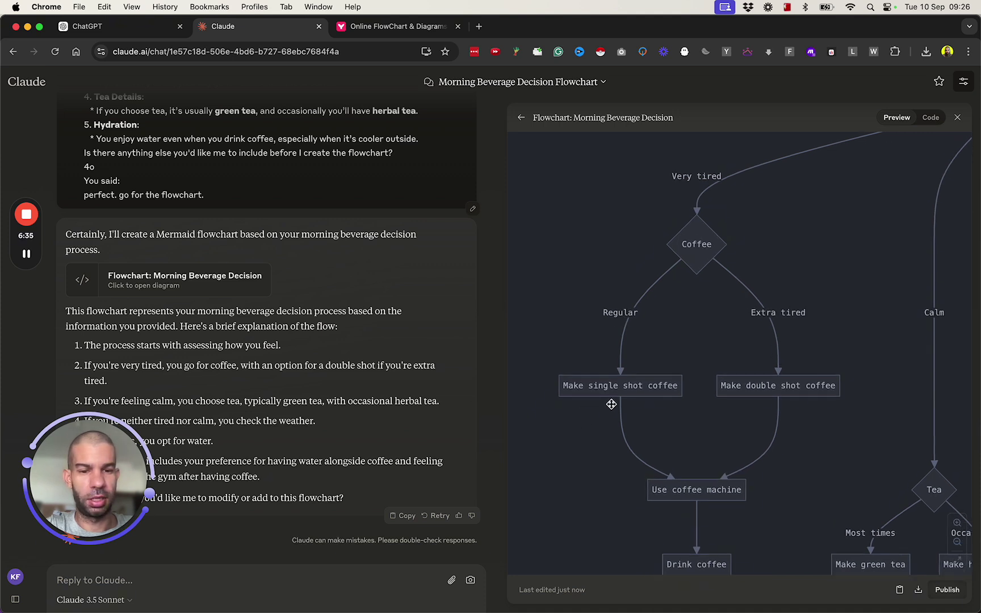
pyautogui.scroll(-1, 736, 293)
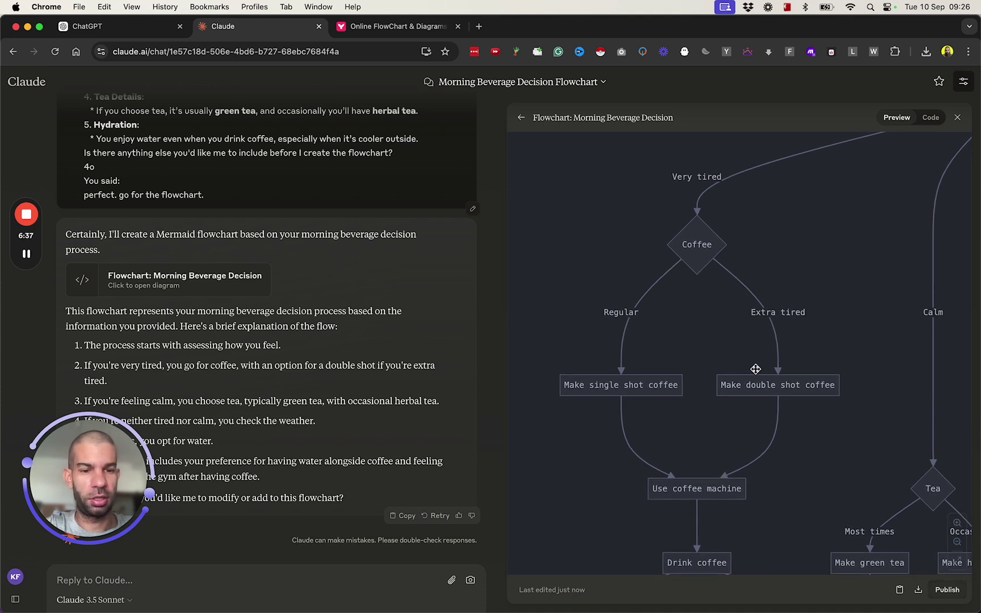
pyautogui.moveTo(797, 477); pyautogui.dragTo(744, 361)
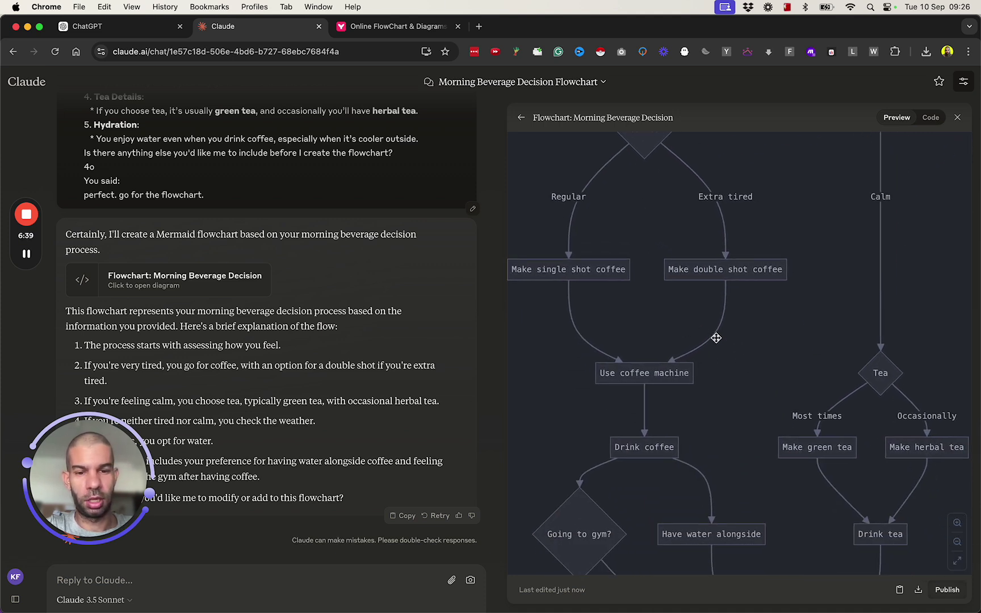
pyautogui.moveTo(663, 497); pyautogui.dragTo(631, 385)
pyautogui.scroll(-1, 577, 379)
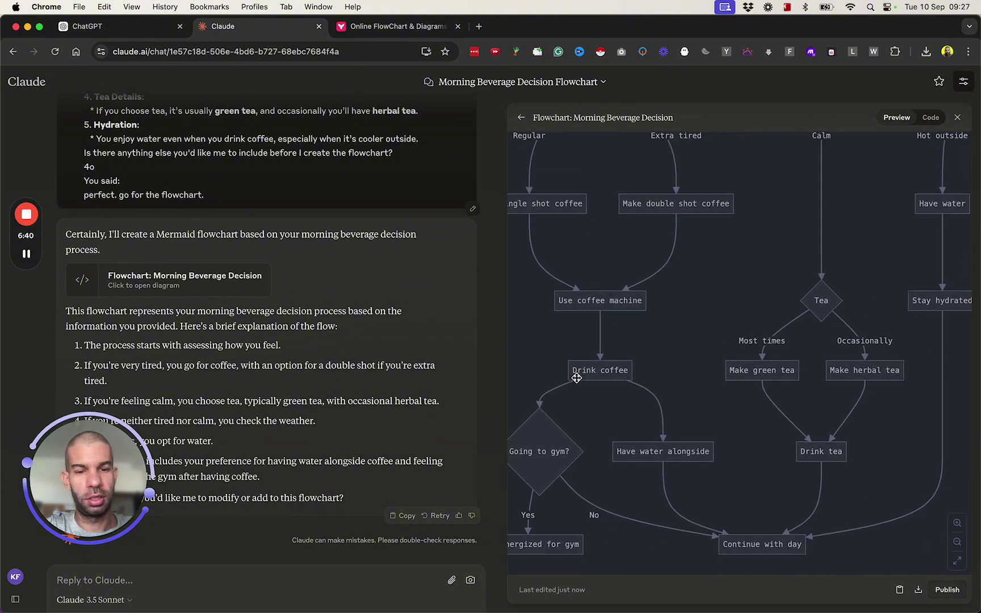
pyautogui.moveTo(539, 457); pyautogui.dragTo(620, 425)
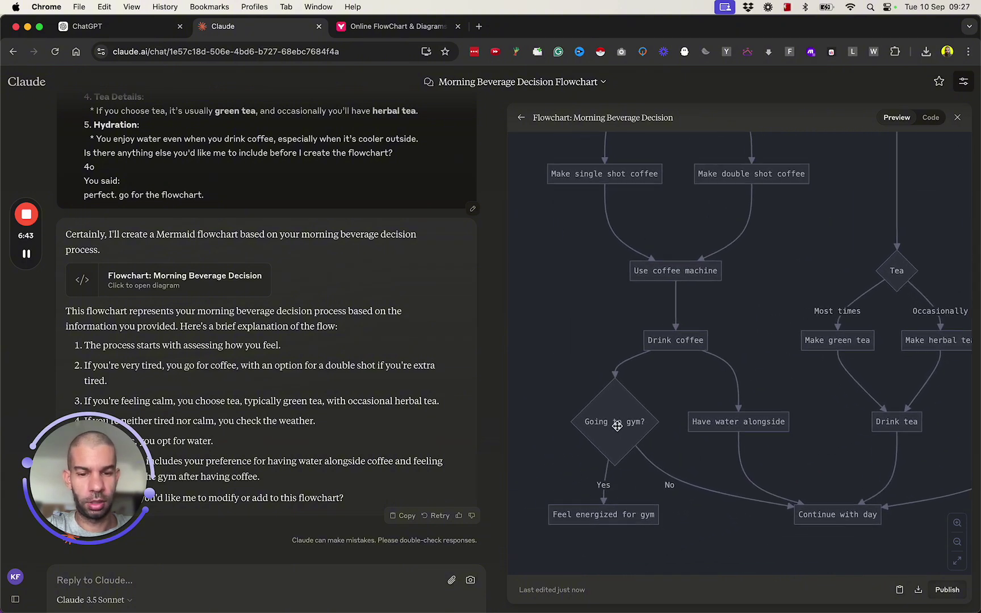
pyautogui.scroll(1, 598, 547)
pyautogui.scroll(1, 591, 549)
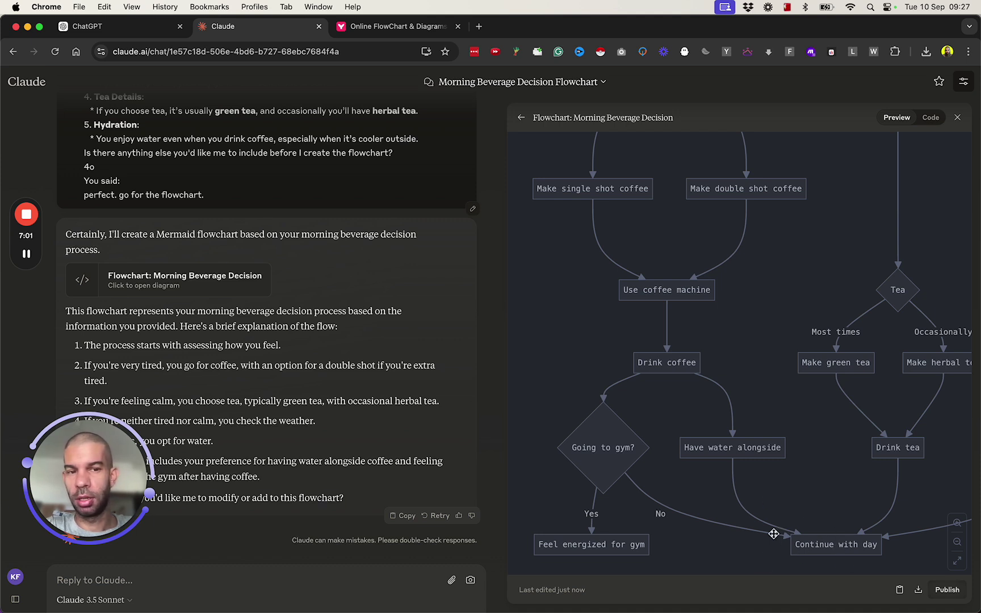
pyautogui.scroll(8, 852, 295)
pyautogui.hscroll(6, 852, 295)
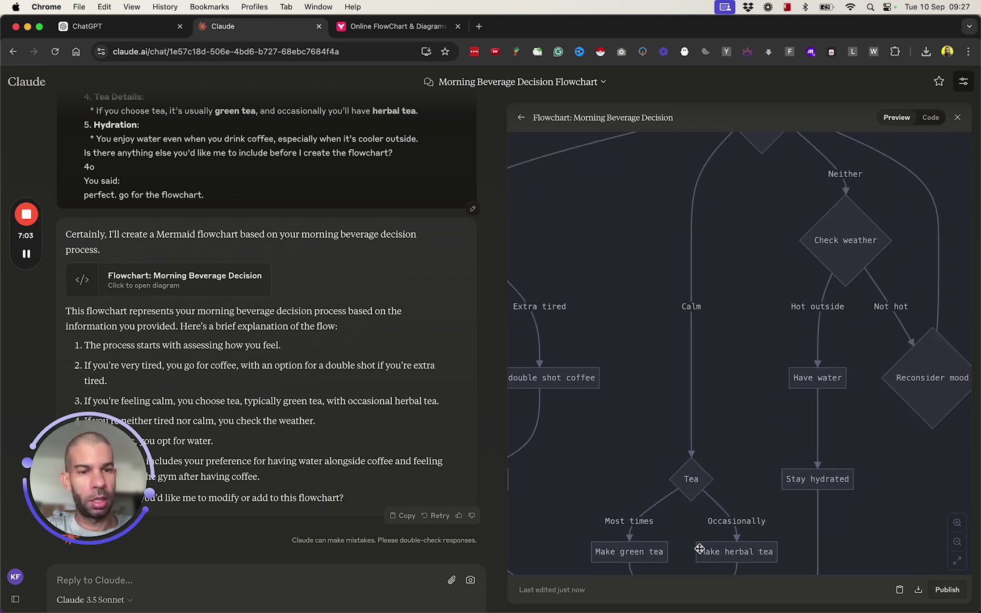
pyautogui.scroll(-8, 713, 421)
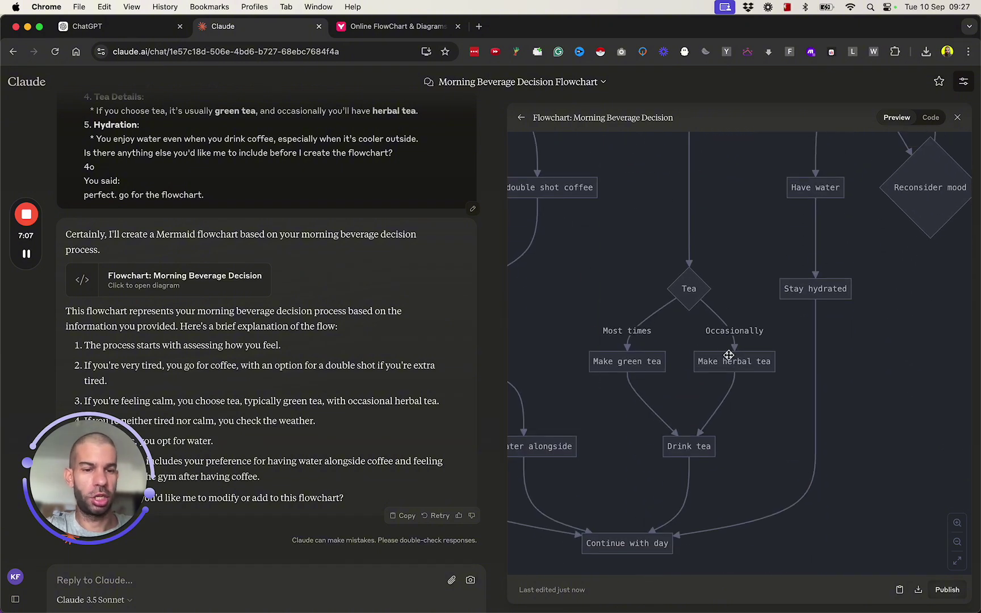
pyautogui.hscroll(-3, 676, 475)
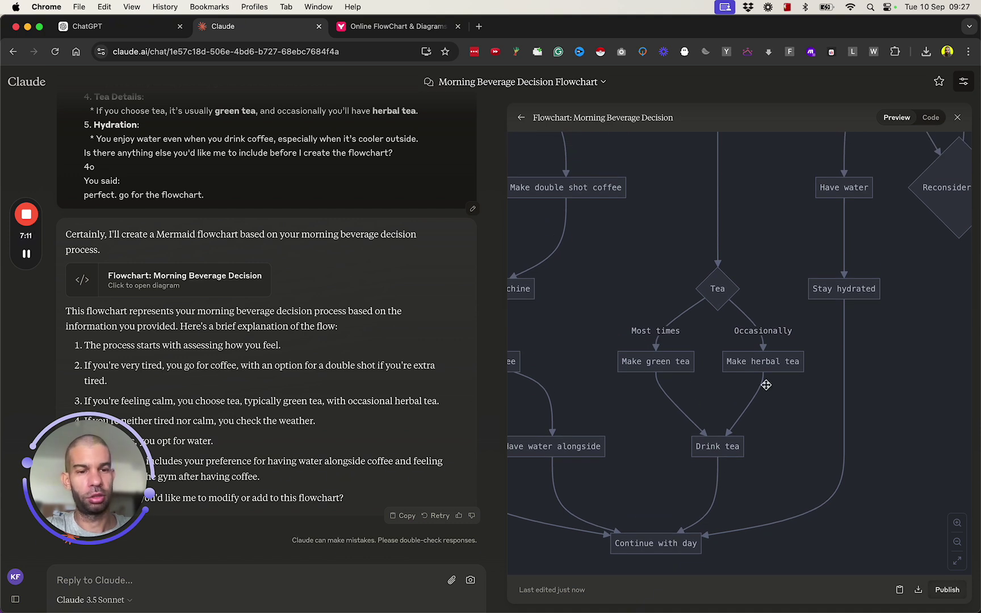
pyautogui.scroll(8, 642, 447)
pyautogui.hscroll(4, 641, 447)
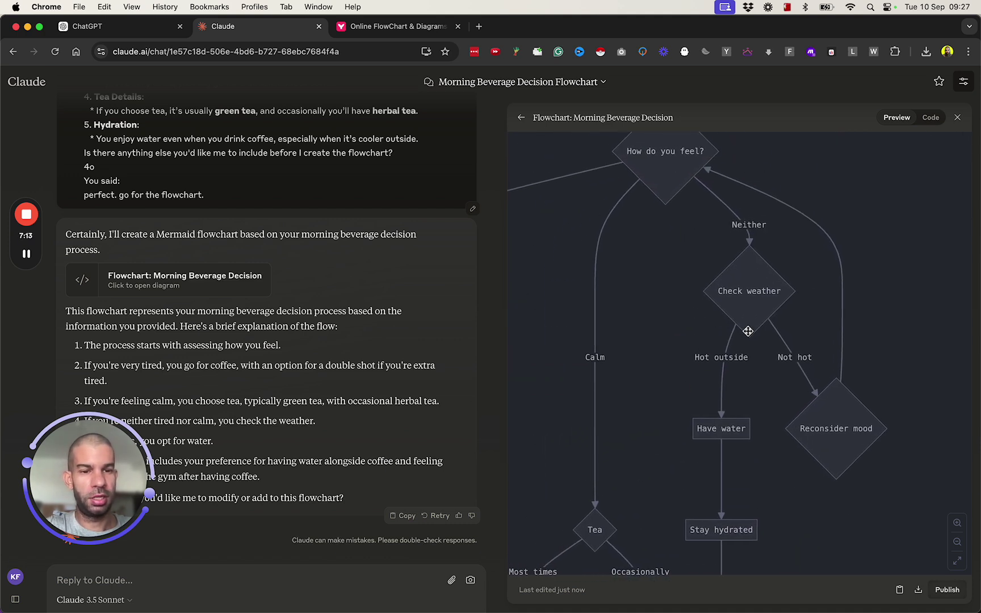
pyautogui.scroll(-3, 776, 436)
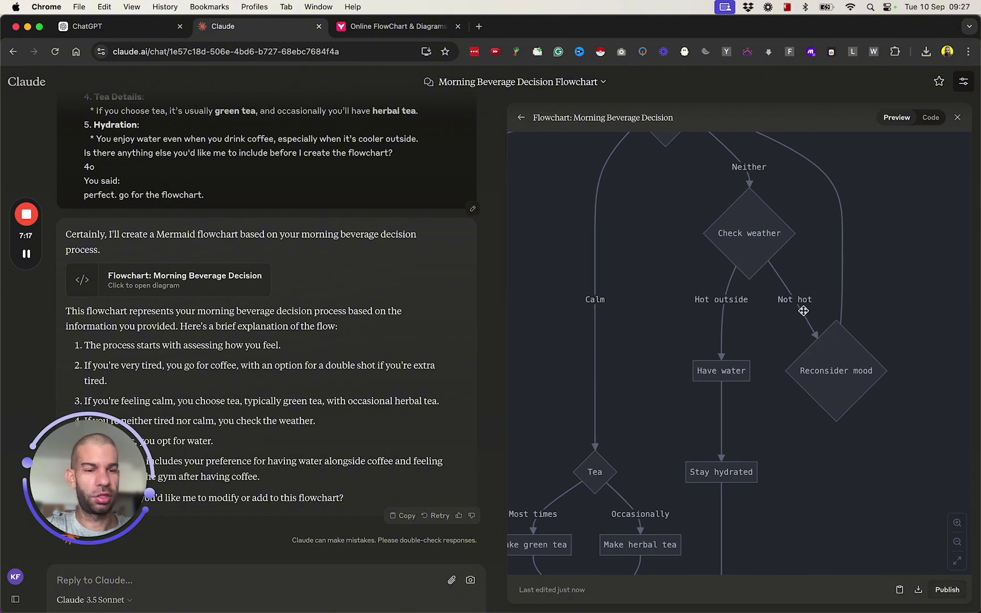
pyautogui.scroll(3, 756, 426)
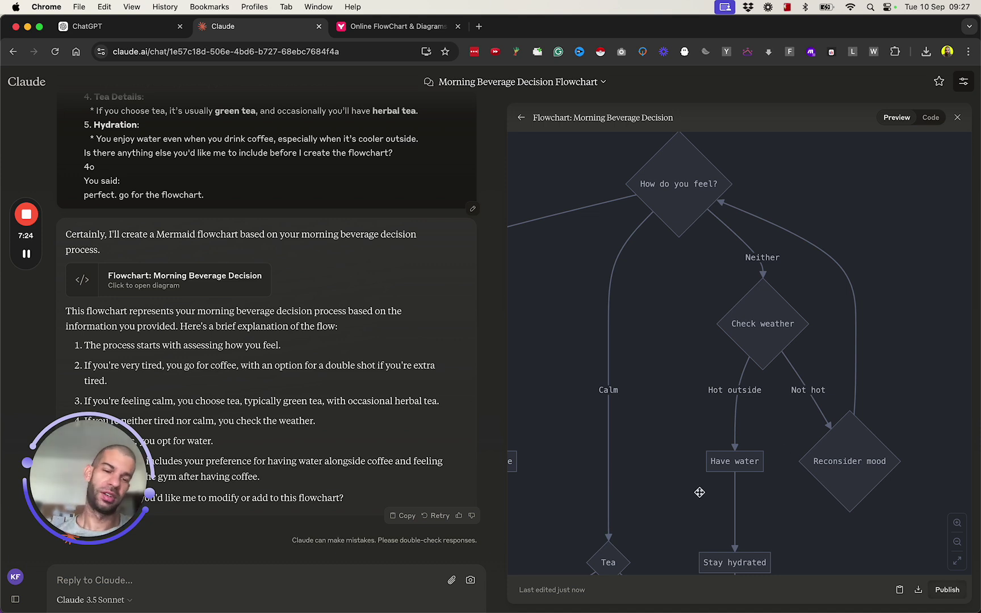
pyautogui.scroll(-5, 700, 493)
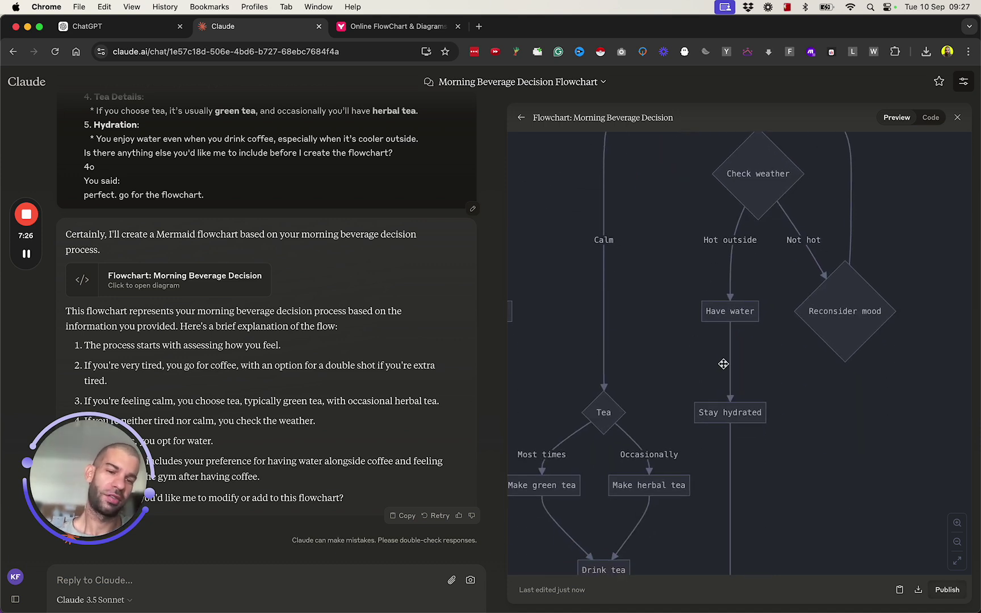
pyautogui.scroll(-5, 738, 419)
pyautogui.scroll(2, 653, 466)
pyautogui.hscroll(-5, 586, 533)
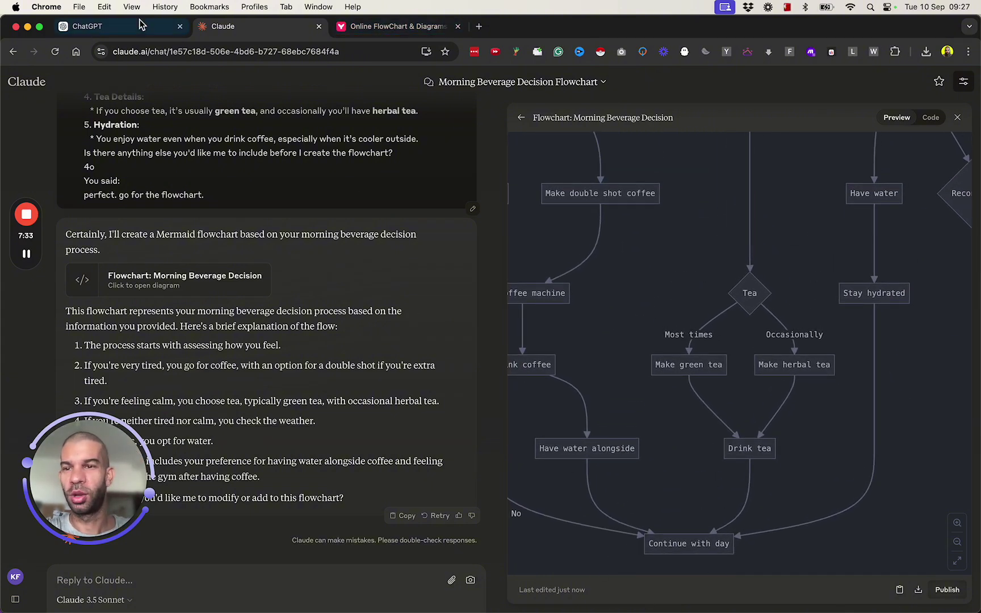
# Back in ChatGPT, view the downloaded flowchart image, close it, and scroll to the corrected code
pyautogui.click(159, 26)
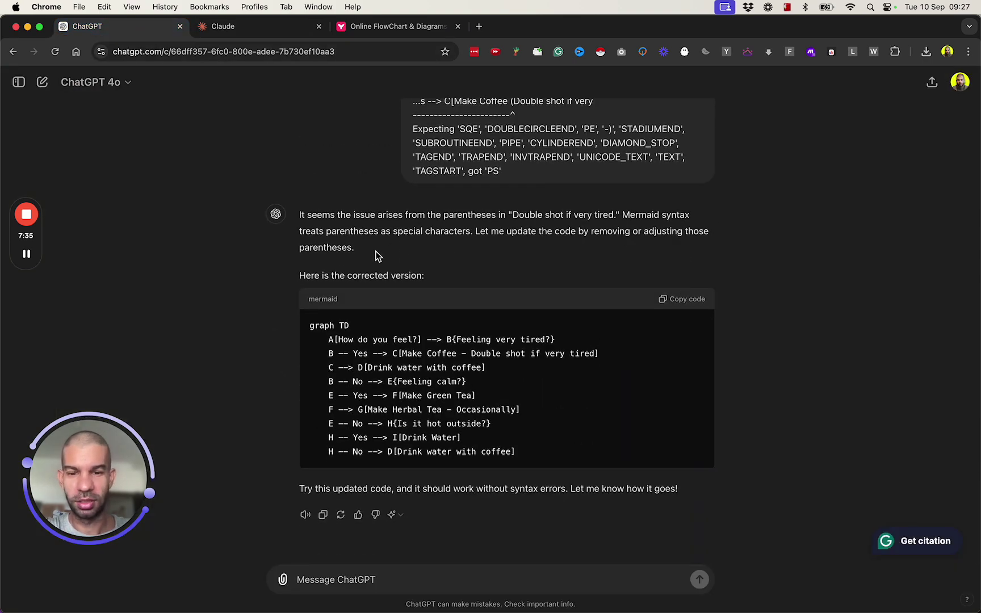
pyautogui.scroll(8, 476, 185)
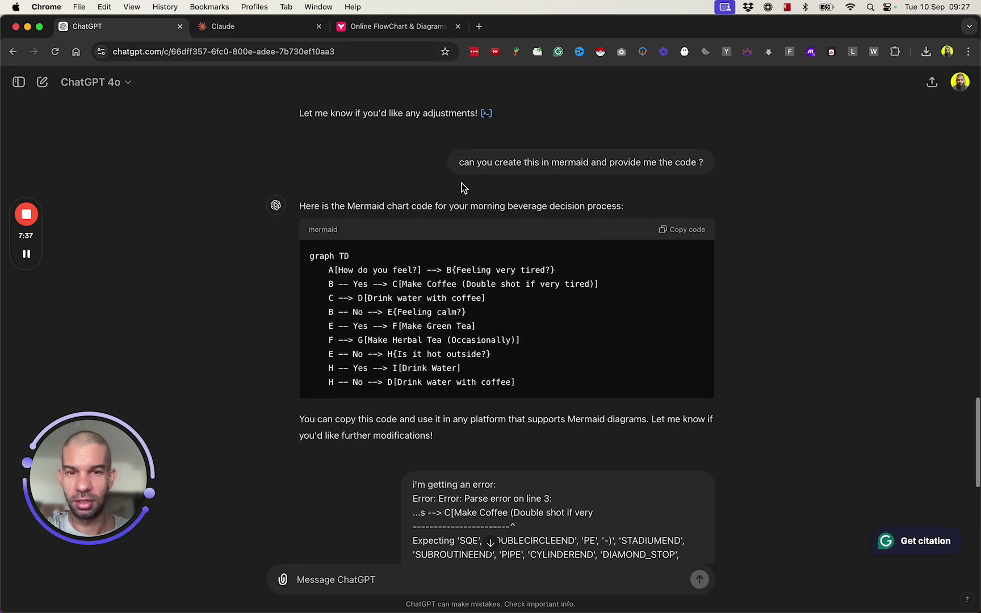
pyautogui.click(927, 51)
pyautogui.click(833, 115)
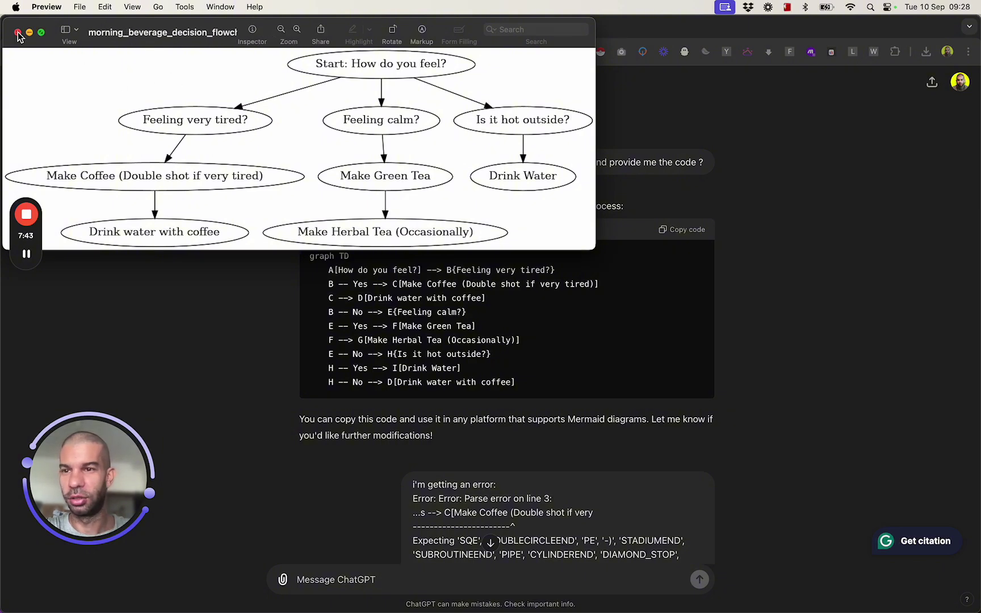
pyautogui.press('super+w')
pyautogui.scroll(-10, 417, 326)
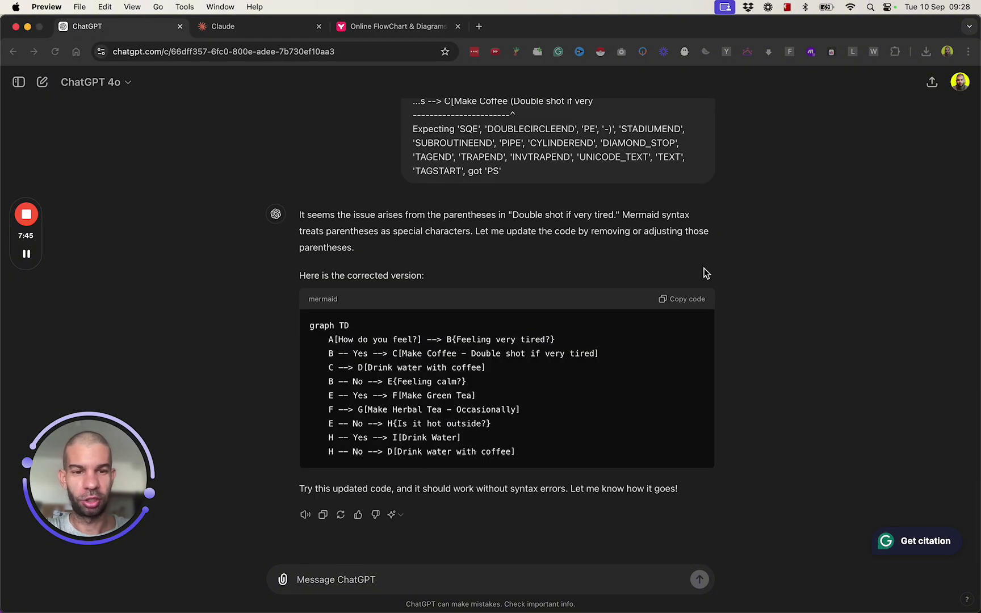
# Replace the Mermaid Live Editor code with ChatGPT's corrected Mermaid code
pyautogui.click(693, 307)
pyautogui.click(679, 303)
pyautogui.click(397, 26)
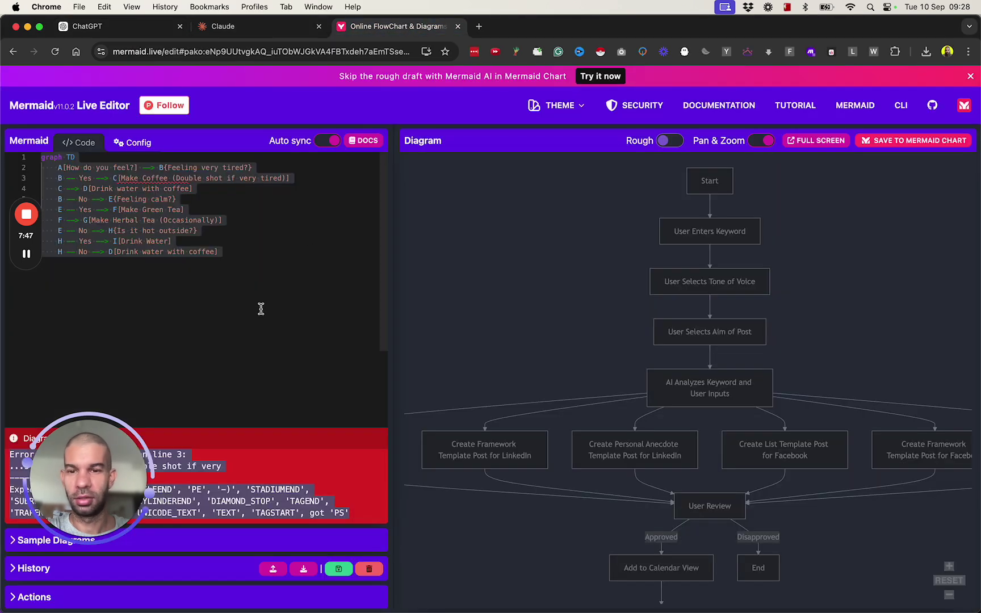
pyautogui.click(252, 307)
pyautogui.press('super+a')
pyautogui.press('super+v')
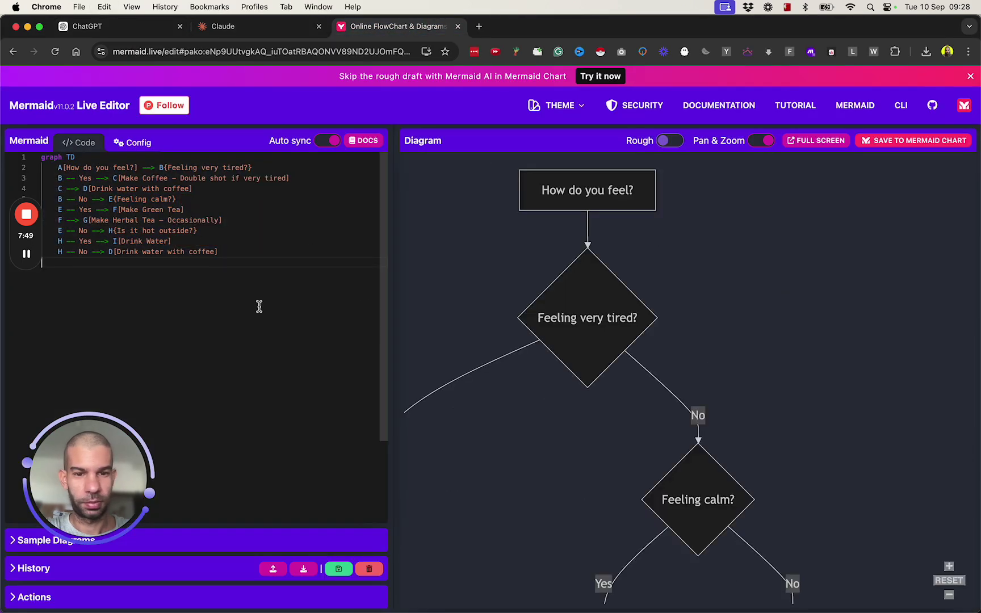
# Pan the rendered flowchart to check its lower boxes, then its top node
pyautogui.moveTo(544, 435); pyautogui.dragTo(684, 425)
pyautogui.scroll(-8, 685, 425)
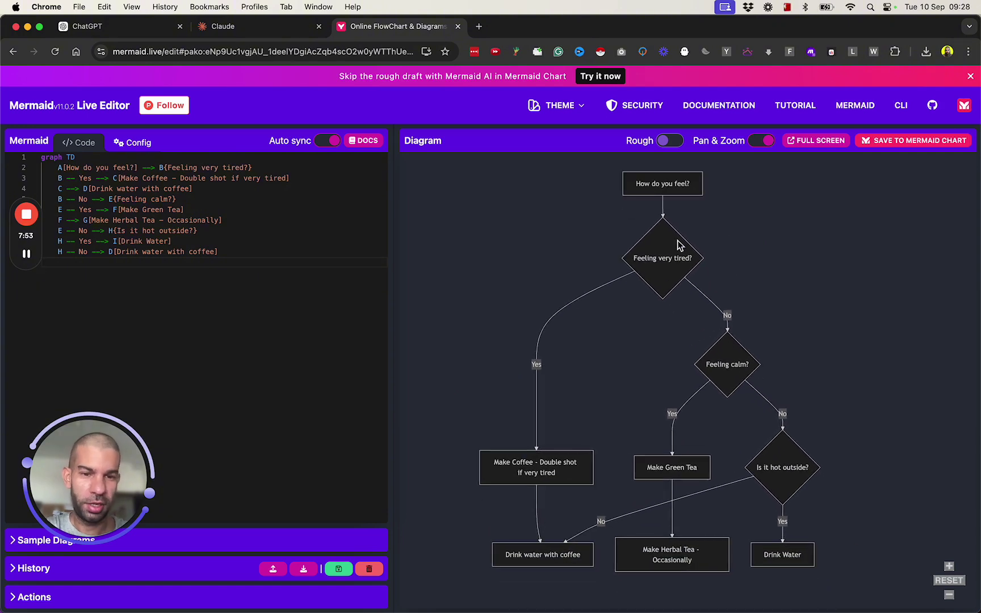
pyautogui.moveTo(599, 426); pyautogui.dragTo(595, 241)
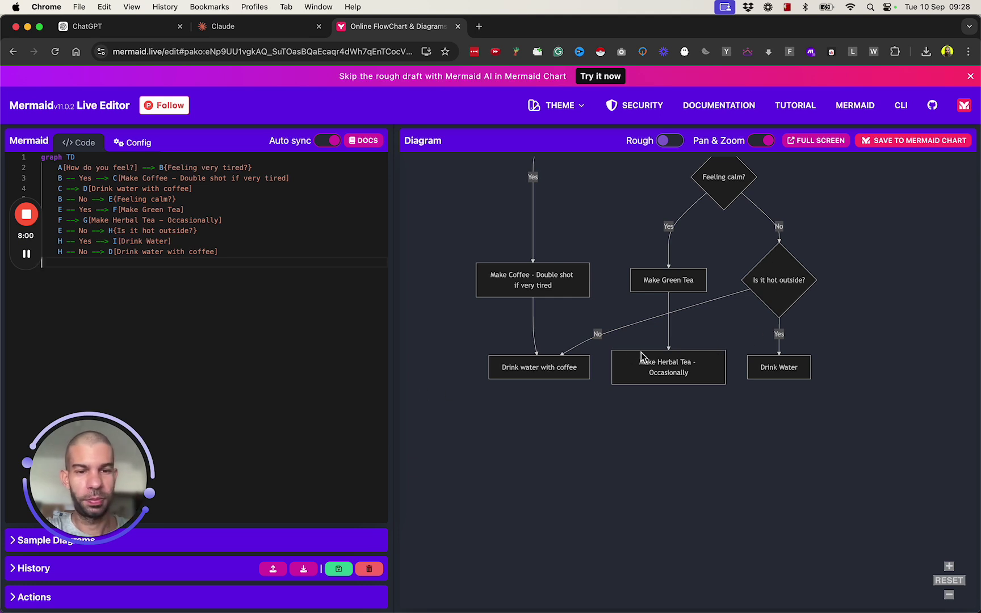
pyautogui.moveTo(861, 271); pyautogui.dragTo(854, 434)
# In Claude's flowchart, bring Very tired into view, then show and copy its Mermaid source code
pyautogui.click(295, 26)
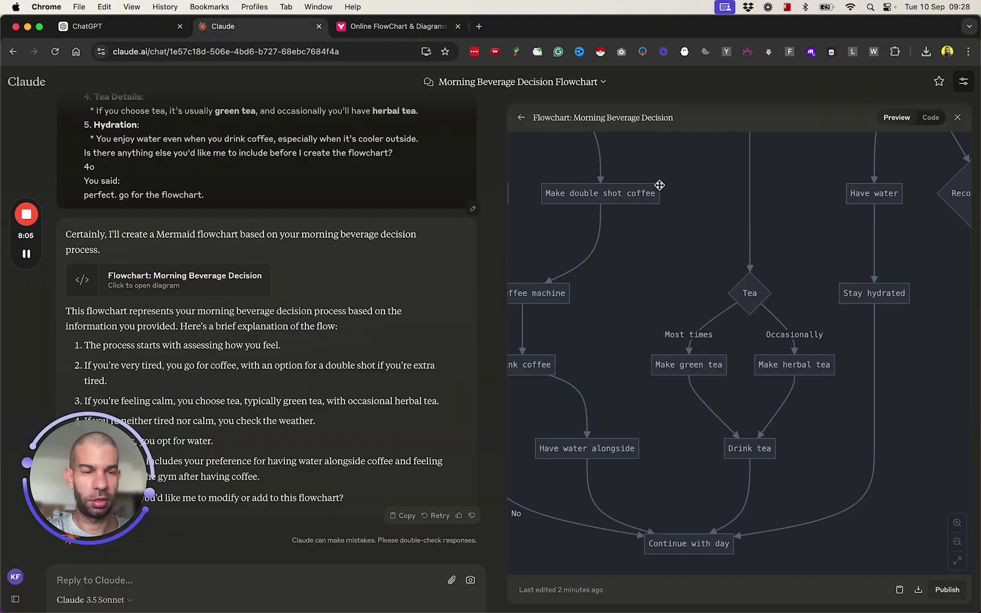
pyautogui.moveTo(768, 302); pyautogui.dragTo(763, 369)
pyautogui.scroll(-3, 764, 369)
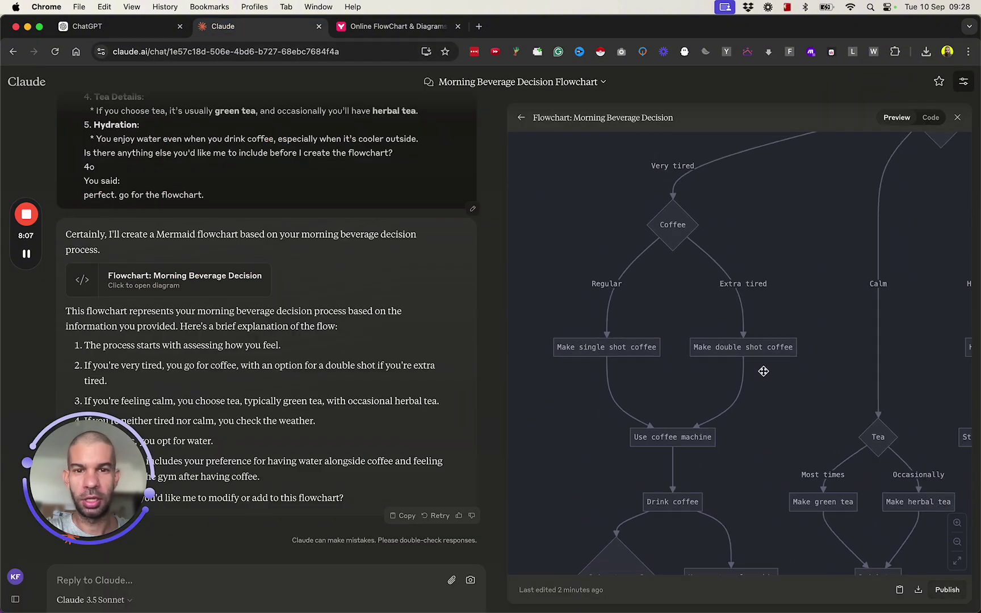
pyautogui.scroll(5, 764, 371)
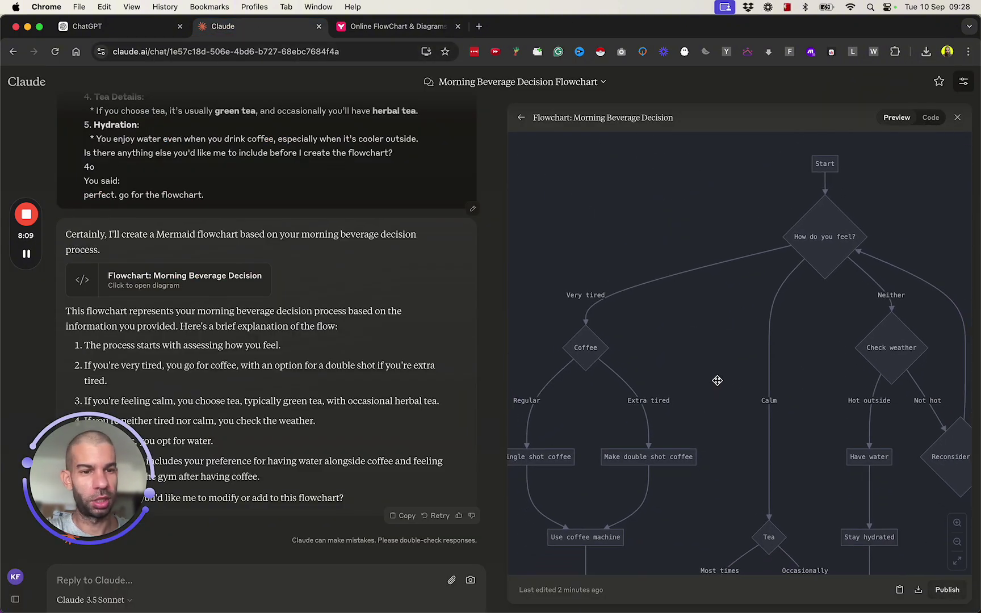
pyautogui.scroll(-5, 807, 353)
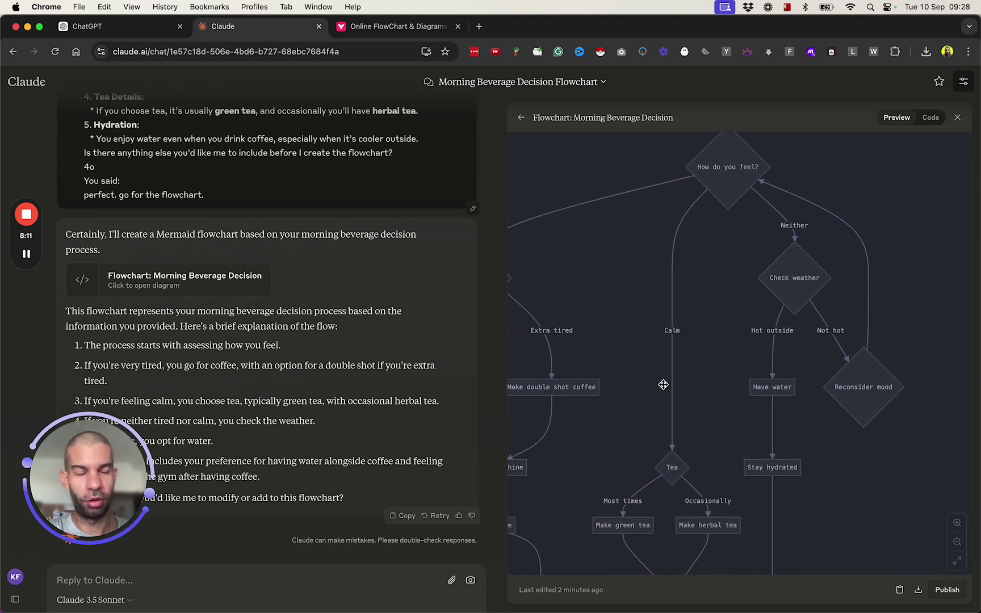
pyautogui.click(931, 119)
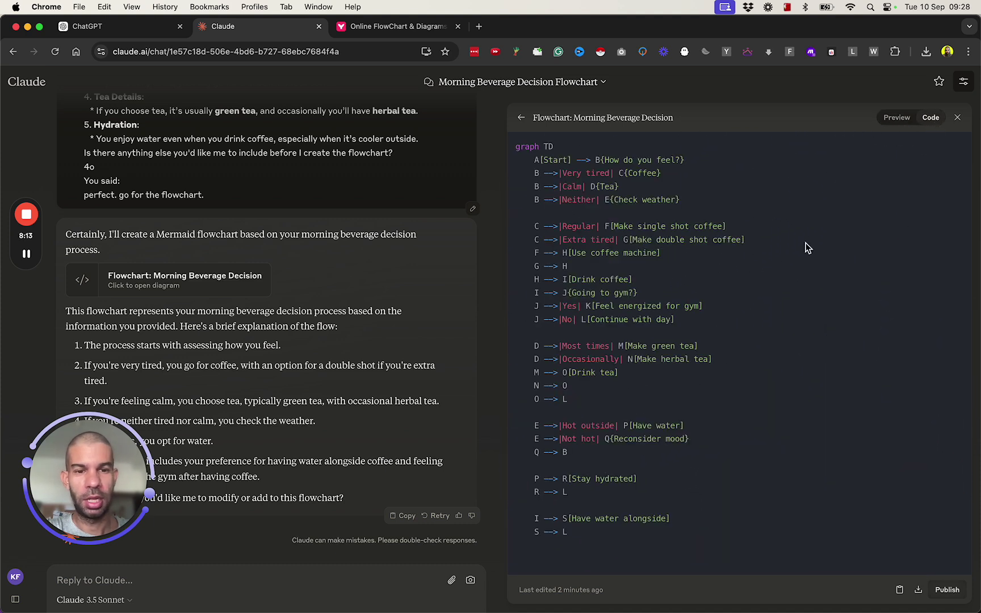
pyautogui.click(900, 590)
# Replace the Mermaid Live Editor code with Claude's copied flowchart code
pyautogui.click(412, 25)
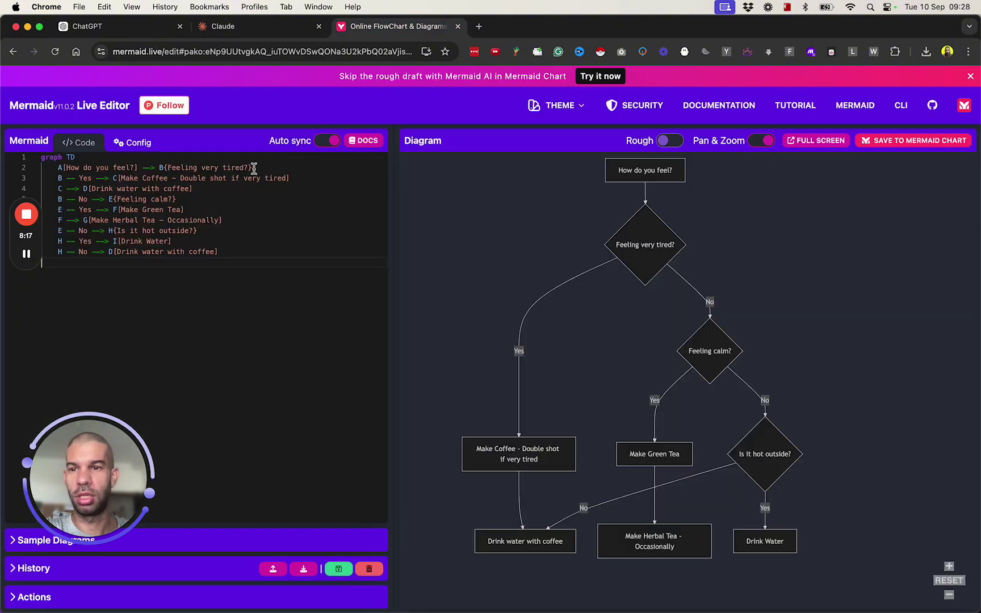
pyautogui.press('cmd+a')
pyautogui.press('cmd+v')
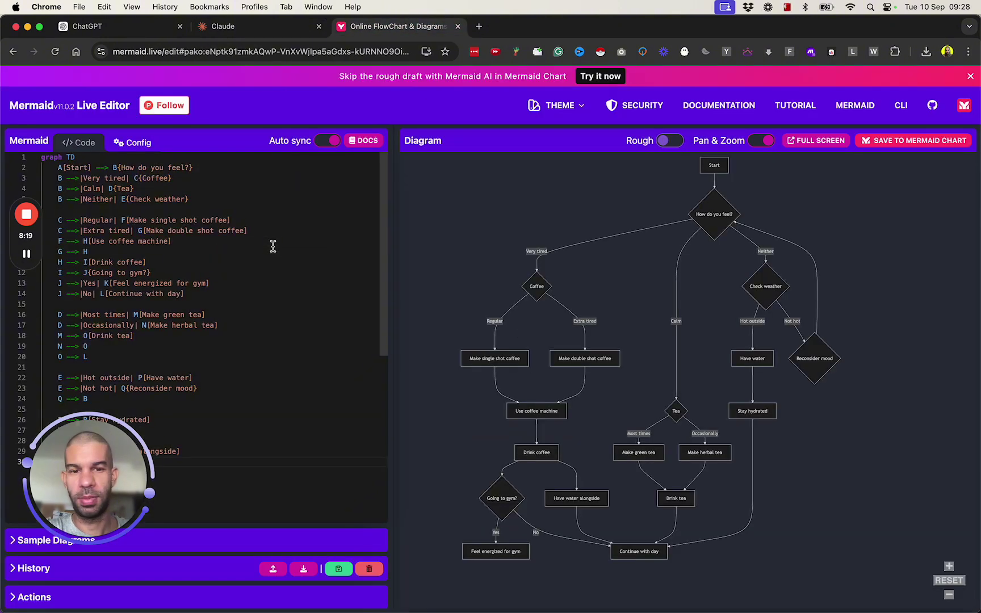
pyautogui.scroll(-5, 839, 456)
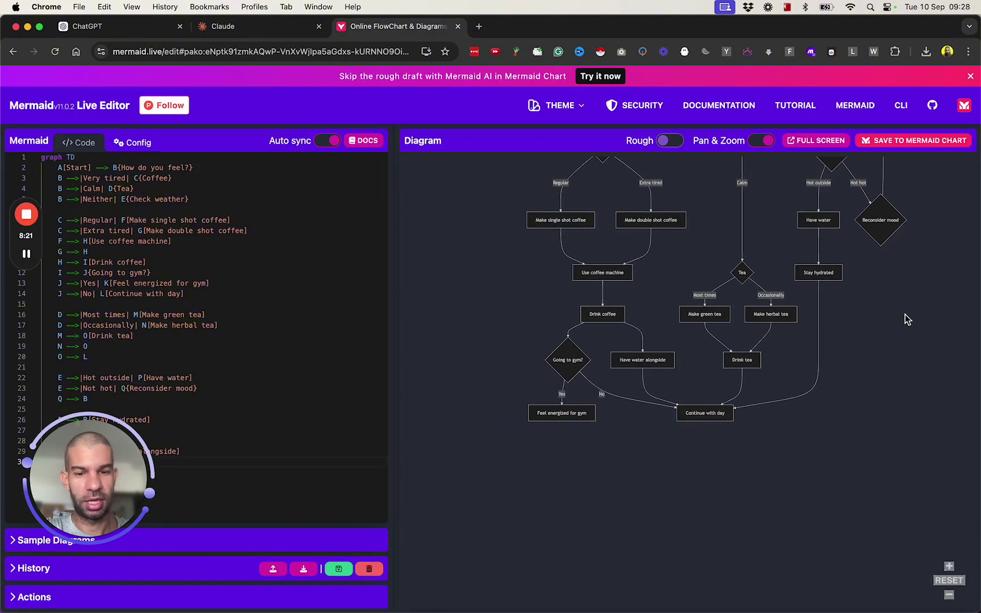
pyautogui.scroll(5, 907, 319)
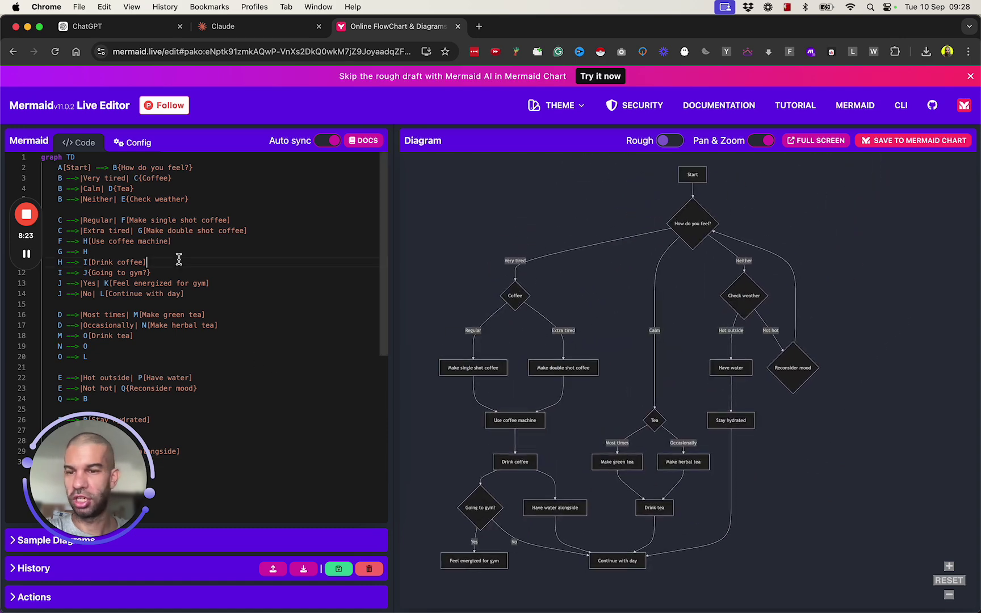
# Edit the Drink coffee node to read 'Drink 10 coffees'
pyautogui.doubleClick(108, 262)
pyautogui.press('Right')
pyautogui.press('Right')
pyautogui.press('BackSpace')
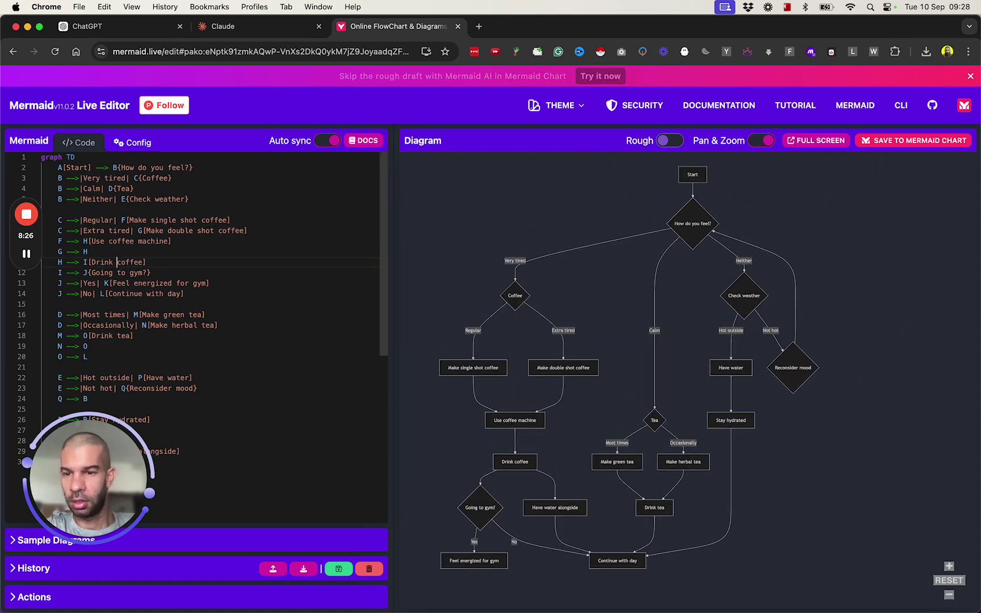
pyautogui.write('10')
pyautogui.hotkey('alt', 'Right')
pyautogui.write('s')
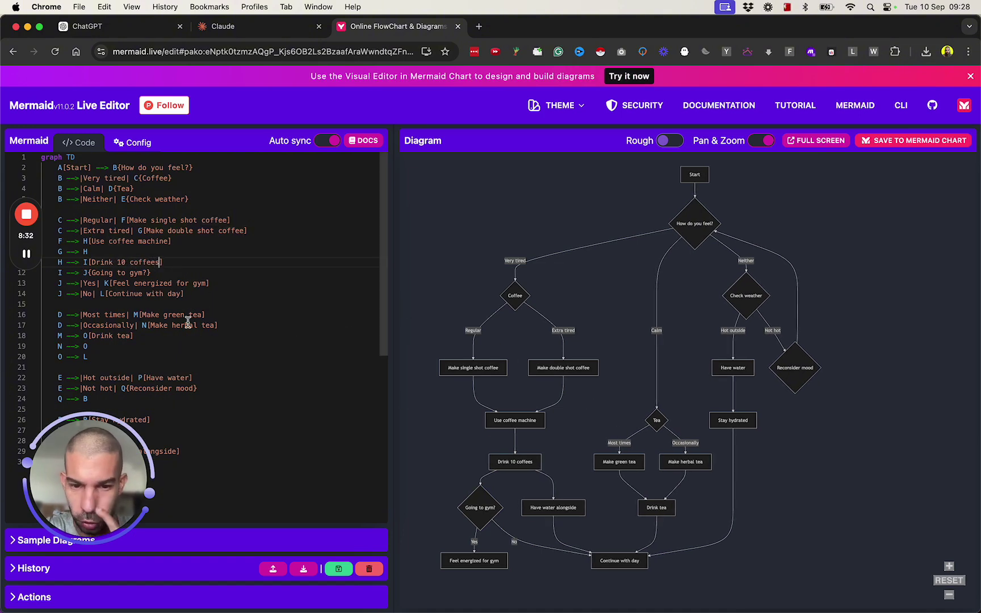
# Extend the node to 'Drink 1000000 coffees', then return to the ChatGPT conversation
pyautogui.scroll(3, 507, 466)
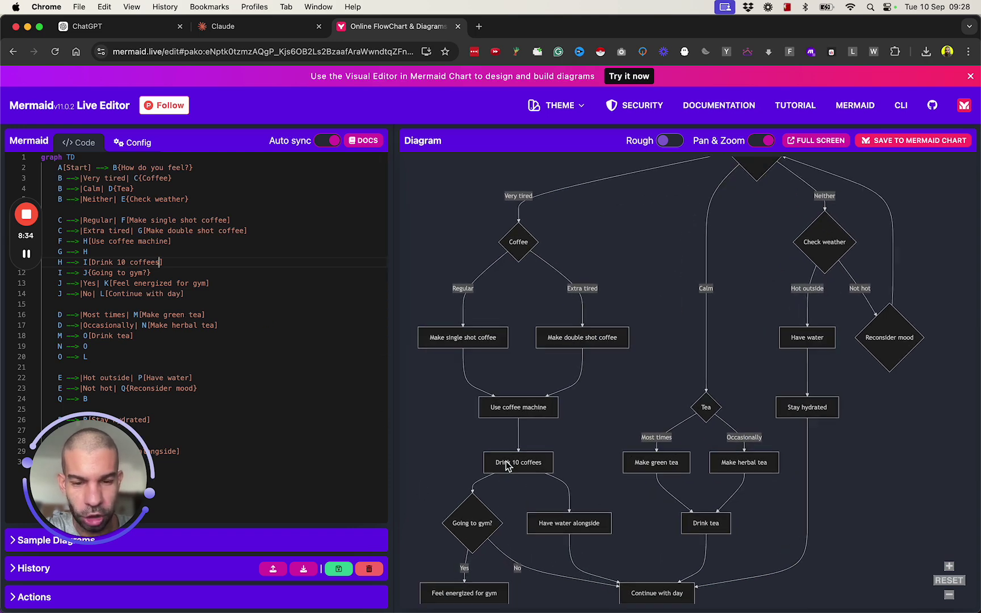
pyautogui.scroll(5, 507, 465)
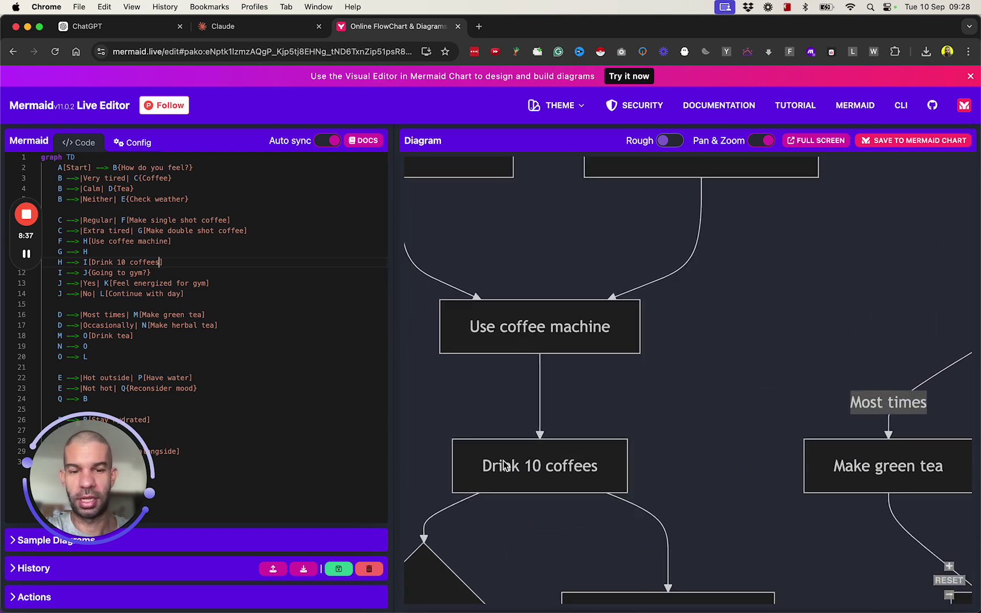
pyautogui.scroll(1, 504, 466)
pyautogui.click(130, 262)
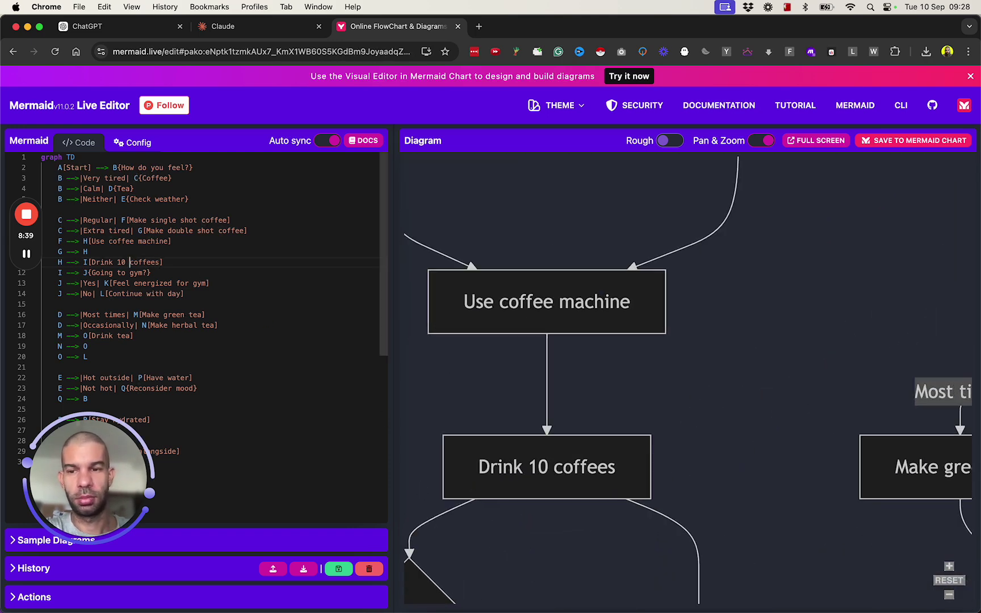
pyautogui.write('00000')
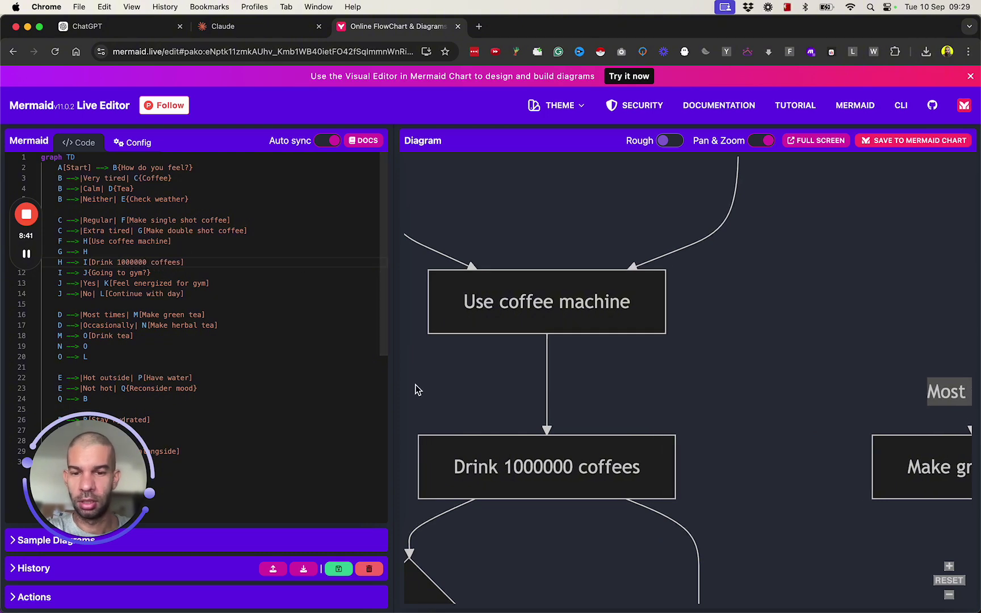
pyautogui.scroll(-1, 416, 390)
pyautogui.scroll(-6, 416, 390)
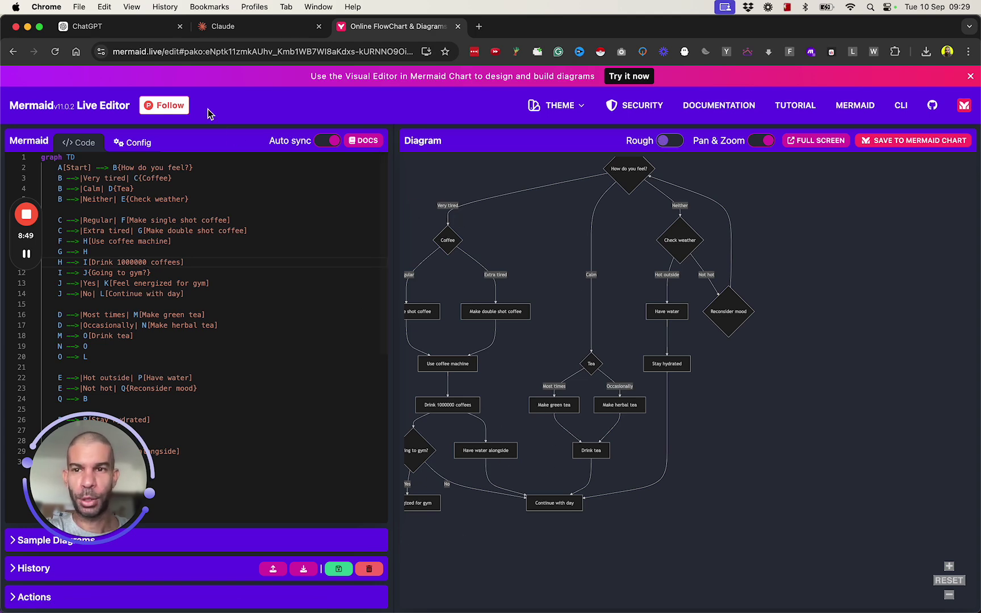
pyautogui.click(91, 28)
pyautogui.scroll(15, 294, 119)
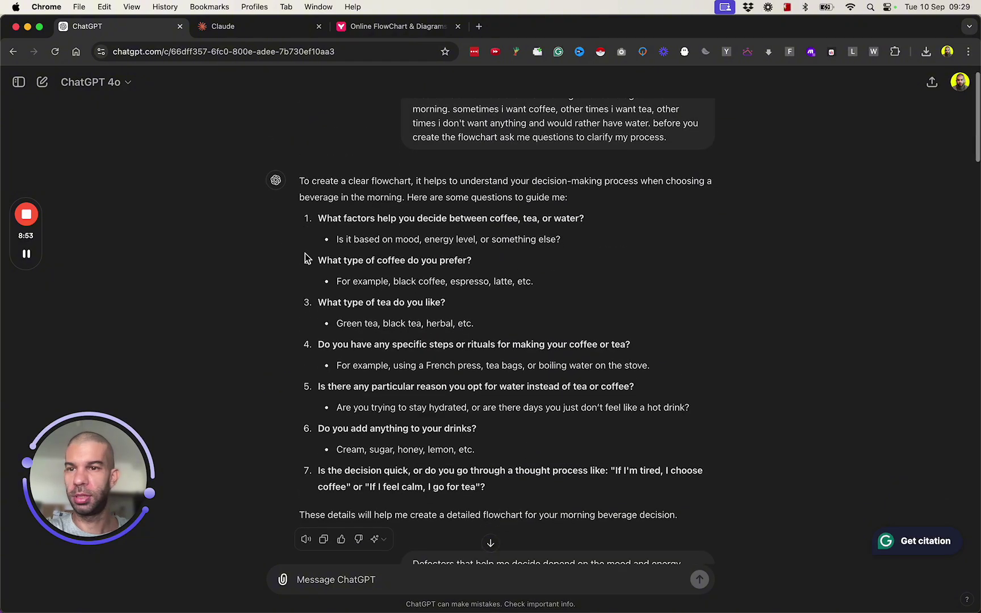
# Scroll down ChatGPT's conversation to review the corrected graph TD code
pyautogui.scroll(-15, 305, 258)
pyautogui.scroll(-1, 305, 258)
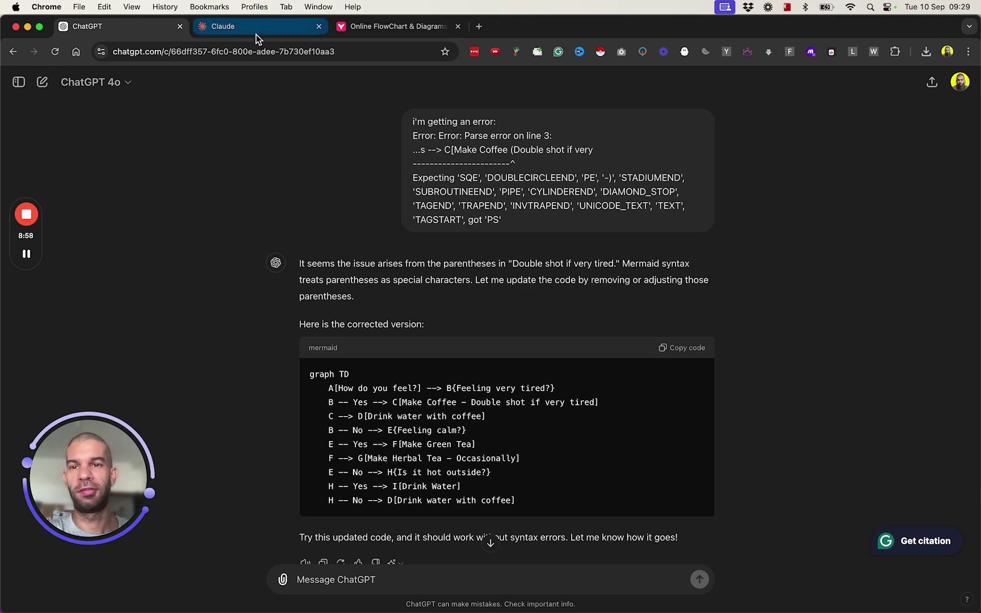
# In Claude, toggle the flowchart between rendered Preview and its Mermaid source code
pyautogui.click(274, 32)
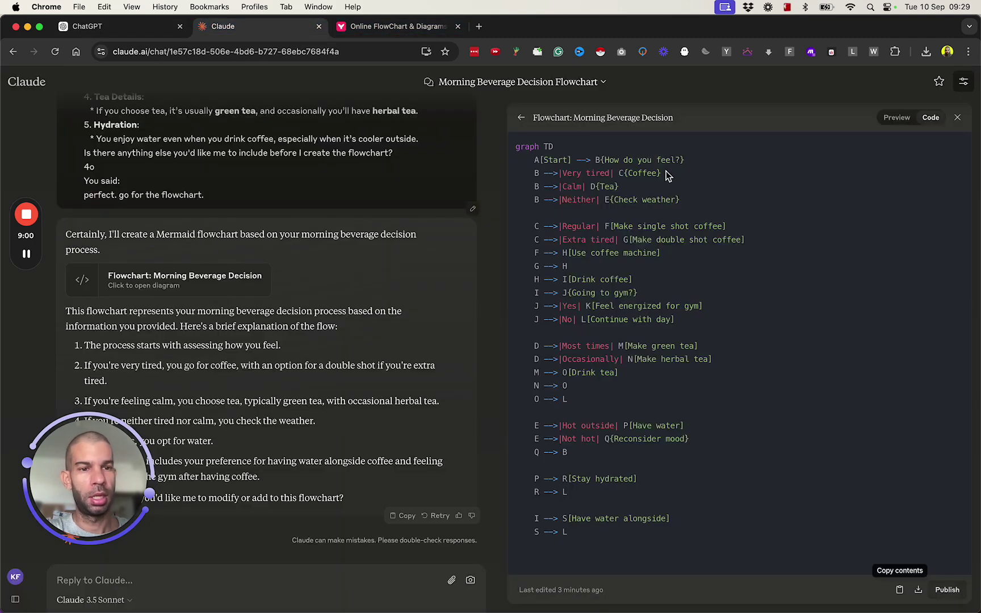
pyautogui.click(909, 126)
pyautogui.scroll(5, 677, 332)
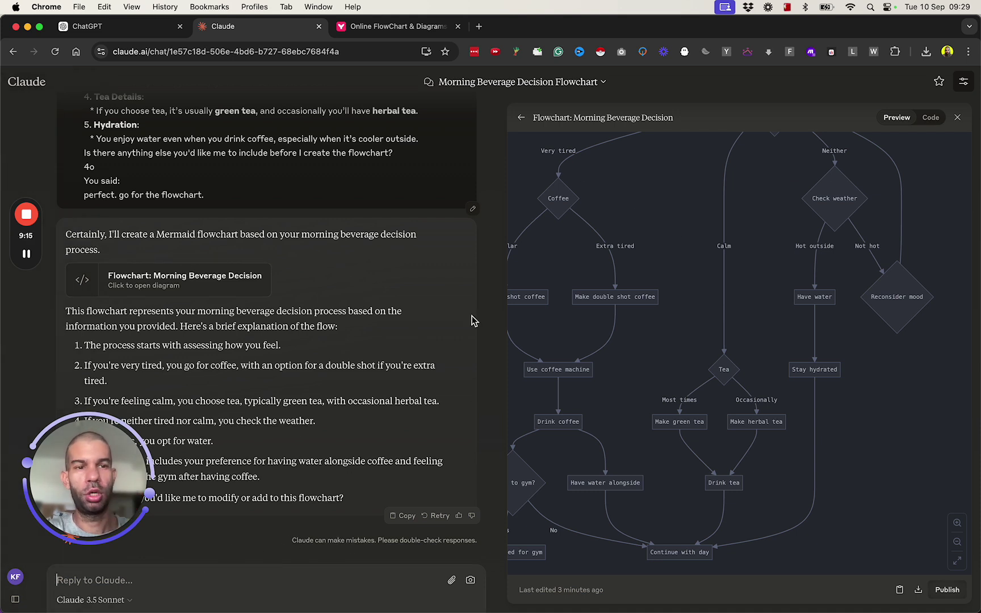
pyautogui.click(931, 120)
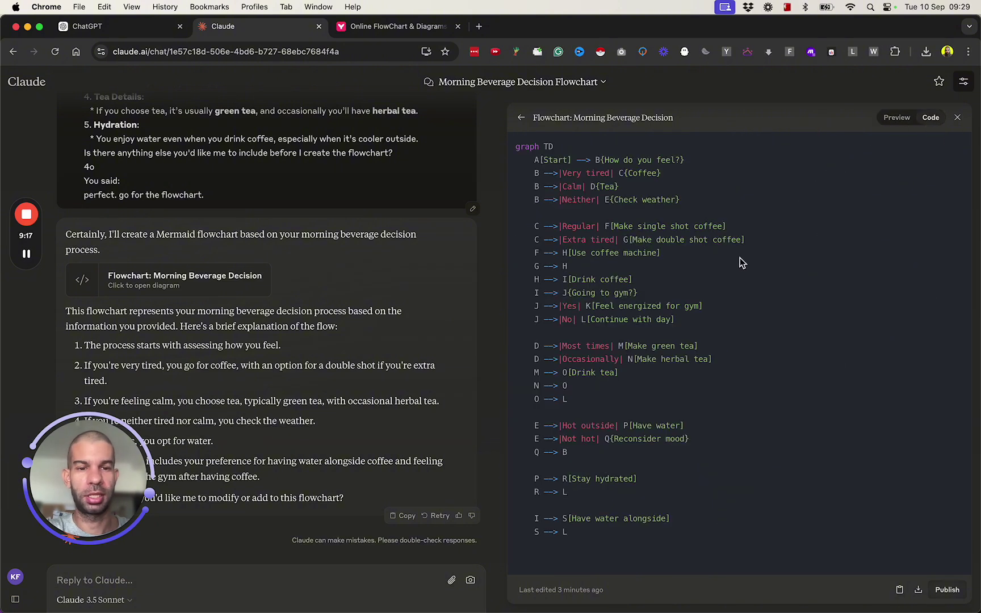
pyautogui.doubleClick(605, 252)
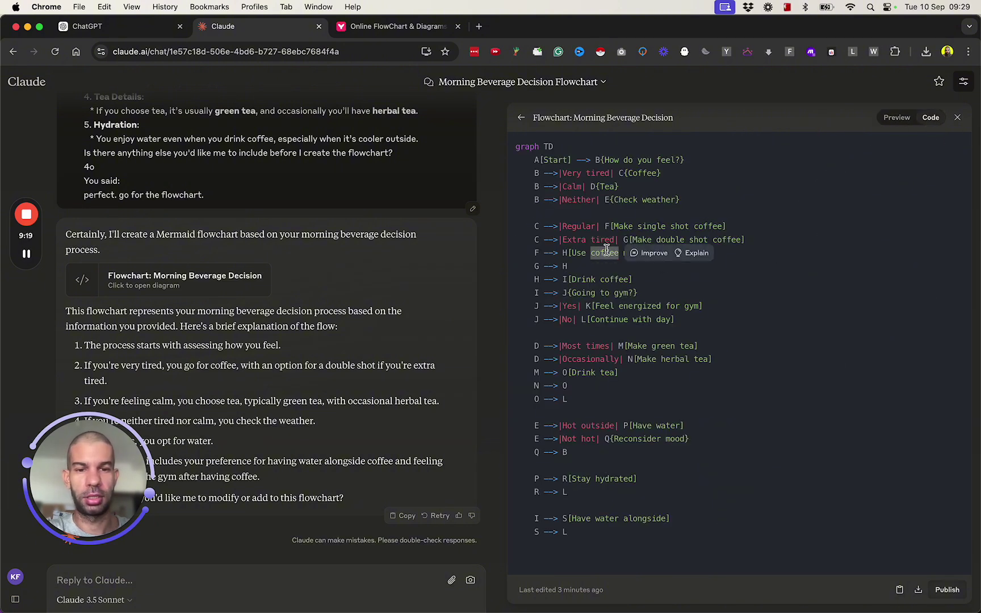
# Select all the edited Drink 1000000 coffees code in Mermaid Live Editor, then return to Claude
pyautogui.click(386, 26)
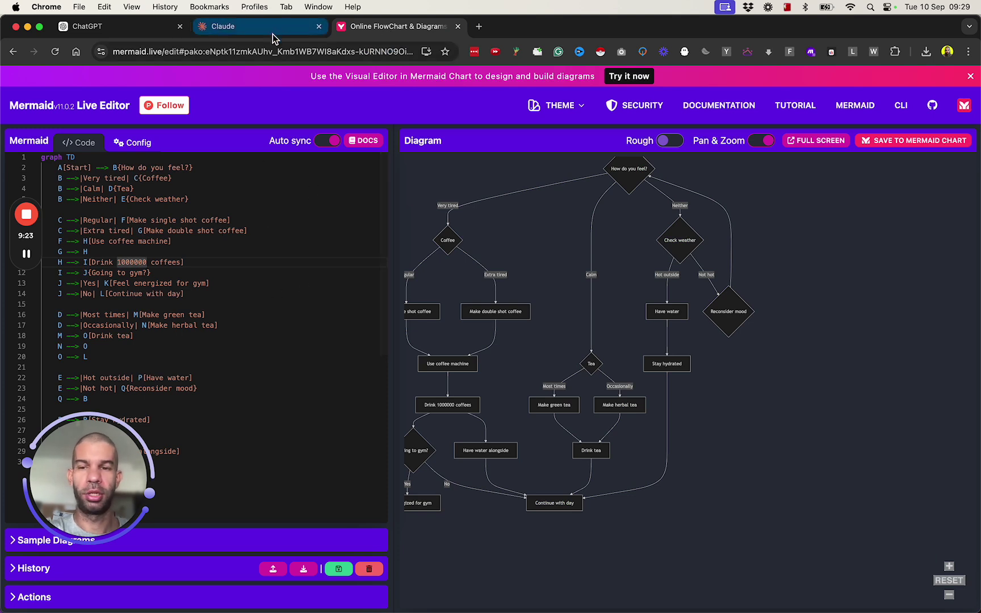
pyautogui.click(220, 221)
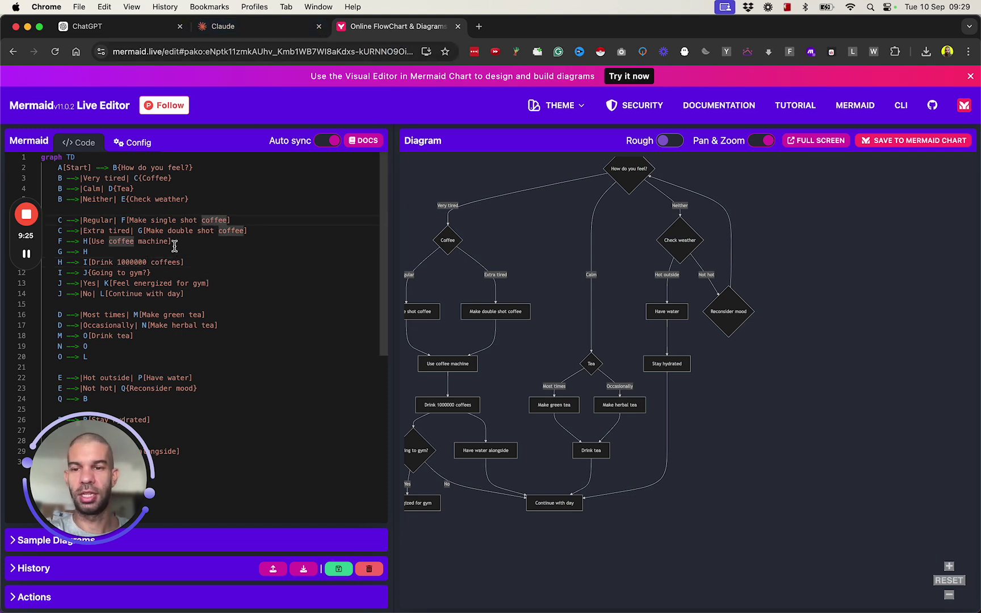
pyautogui.press('super+a')
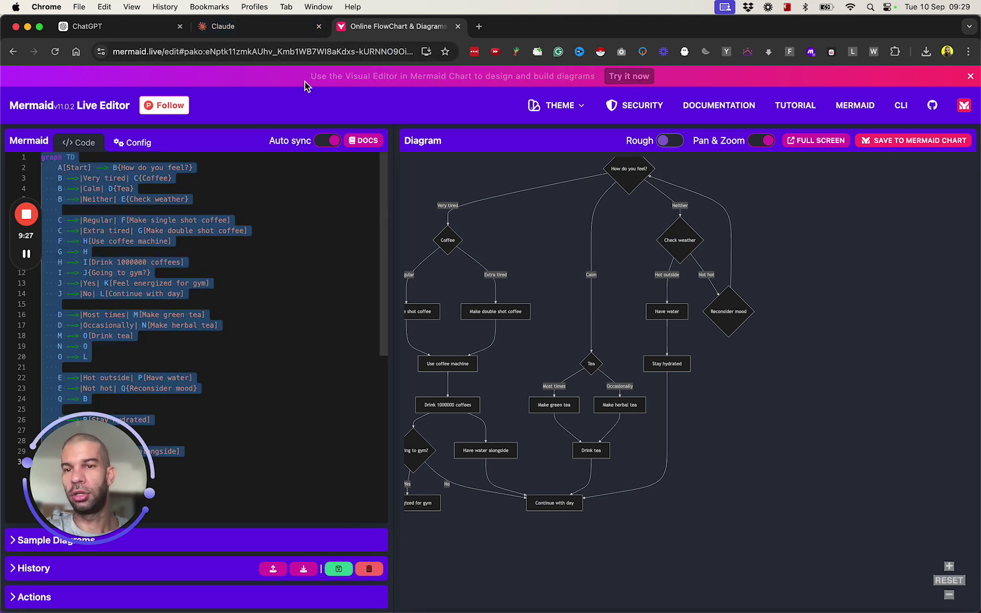
pyautogui.click(254, 26)
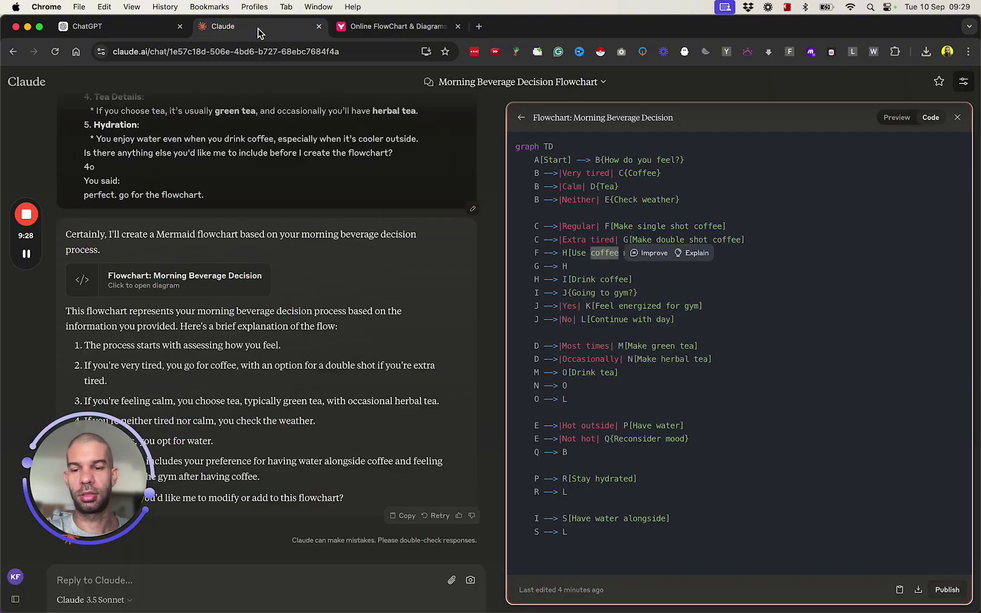
# Draft a Claude reply 'use this code moving forward:' followed by the pasted edited flowchart code
pyautogui.click(127, 579)
pyautogui.write('use this code moving forward')
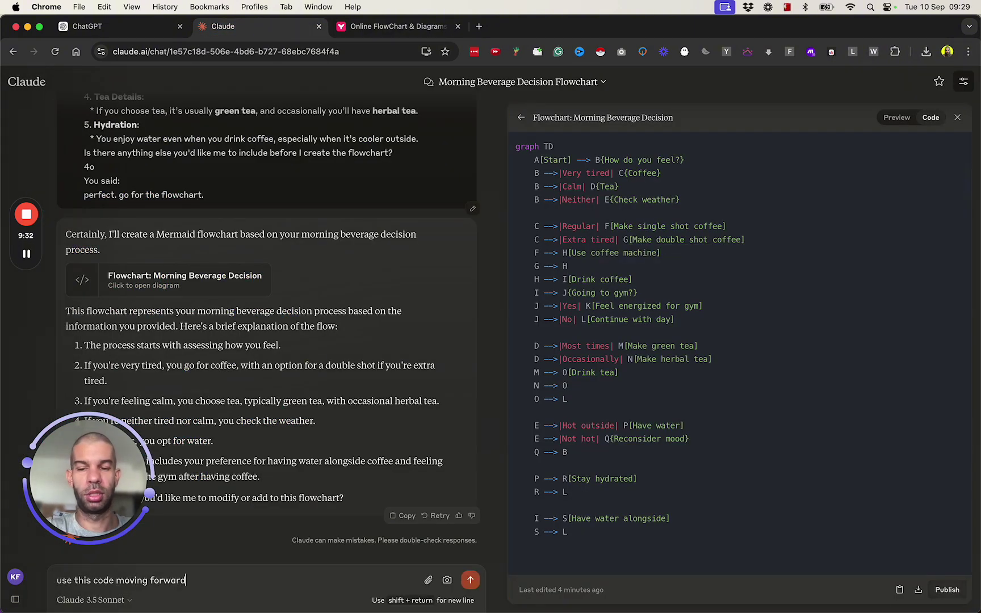
pyautogui.write(':')
pyautogui.hotkey('shift', 'Return')
pyautogui.hotkey('shift', 'Return')
pyautogui.press('super+v')
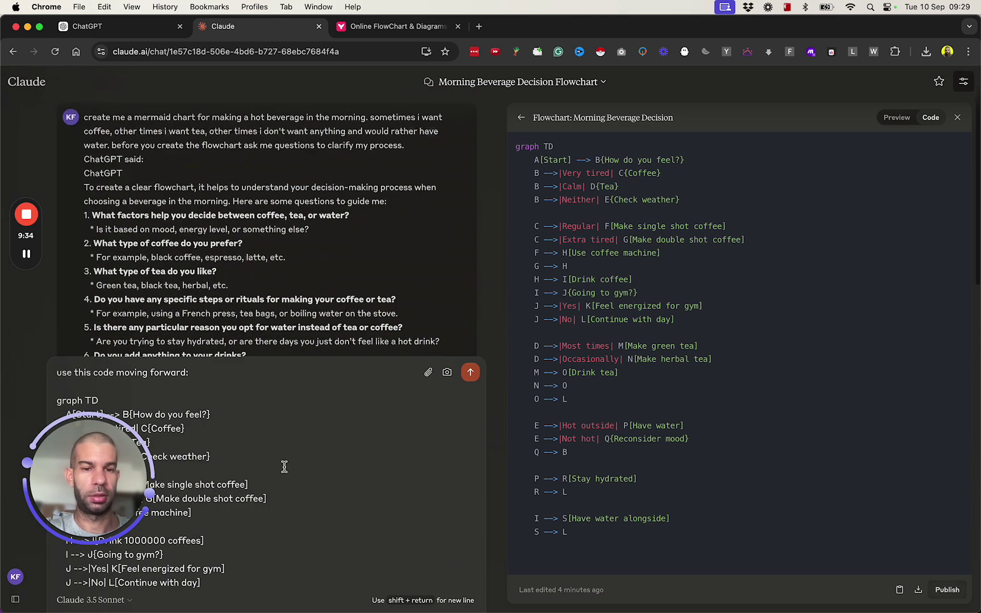
pyautogui.scroll(-10, 326, 271)
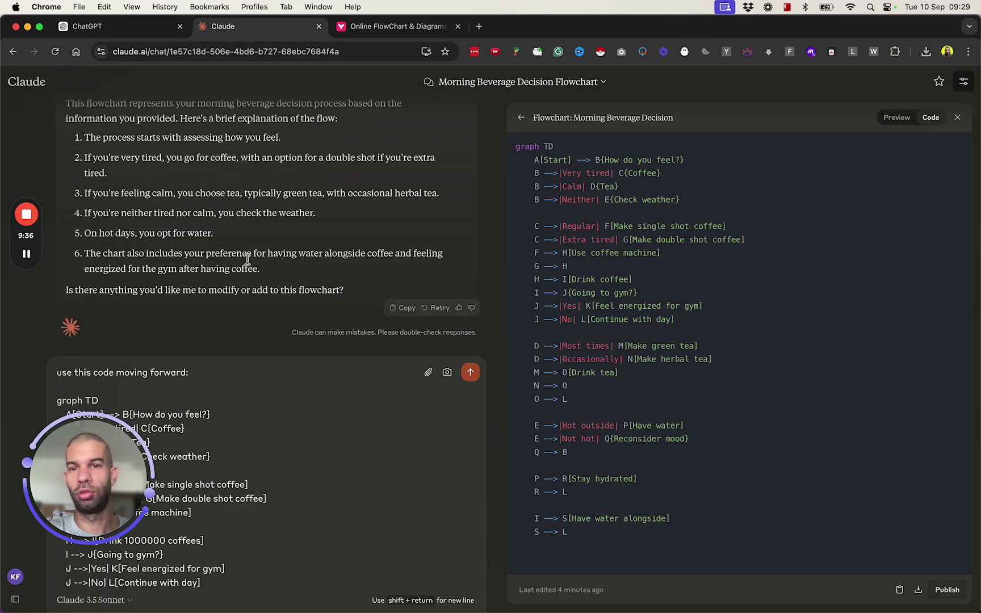